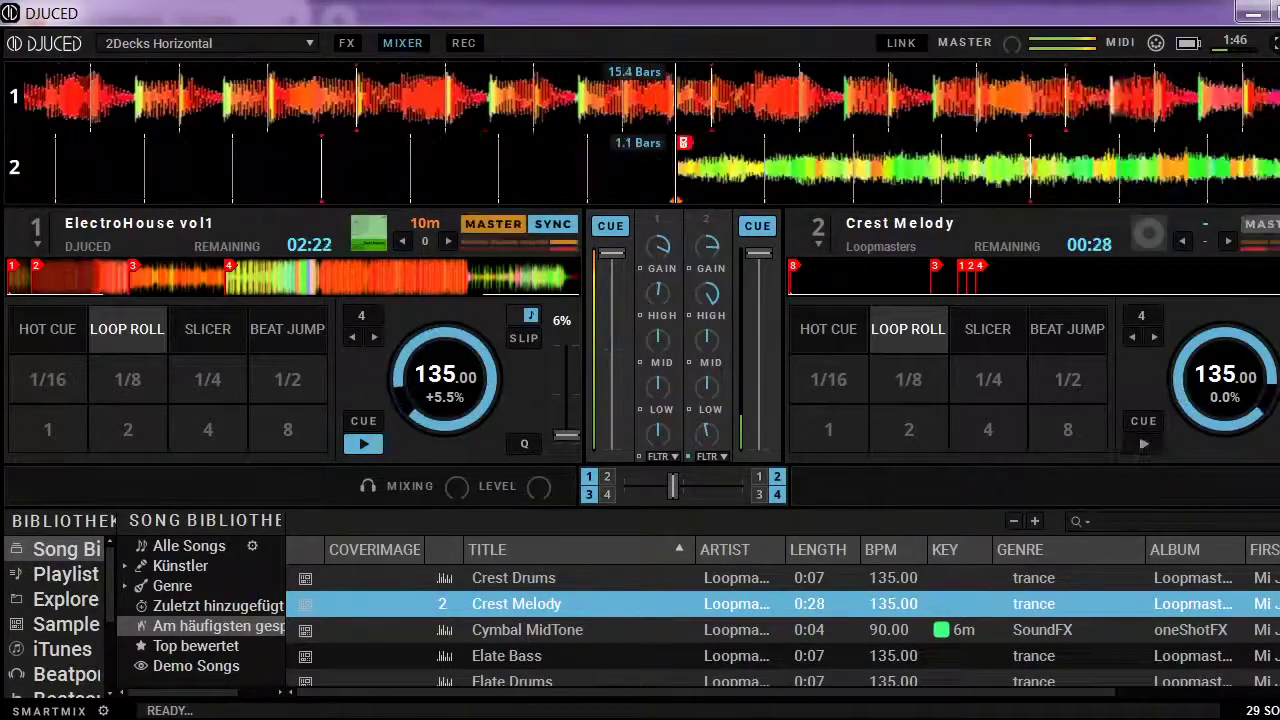
Step: Load Elate Bass onto deck 2 and start its playback
left_click(507, 656)
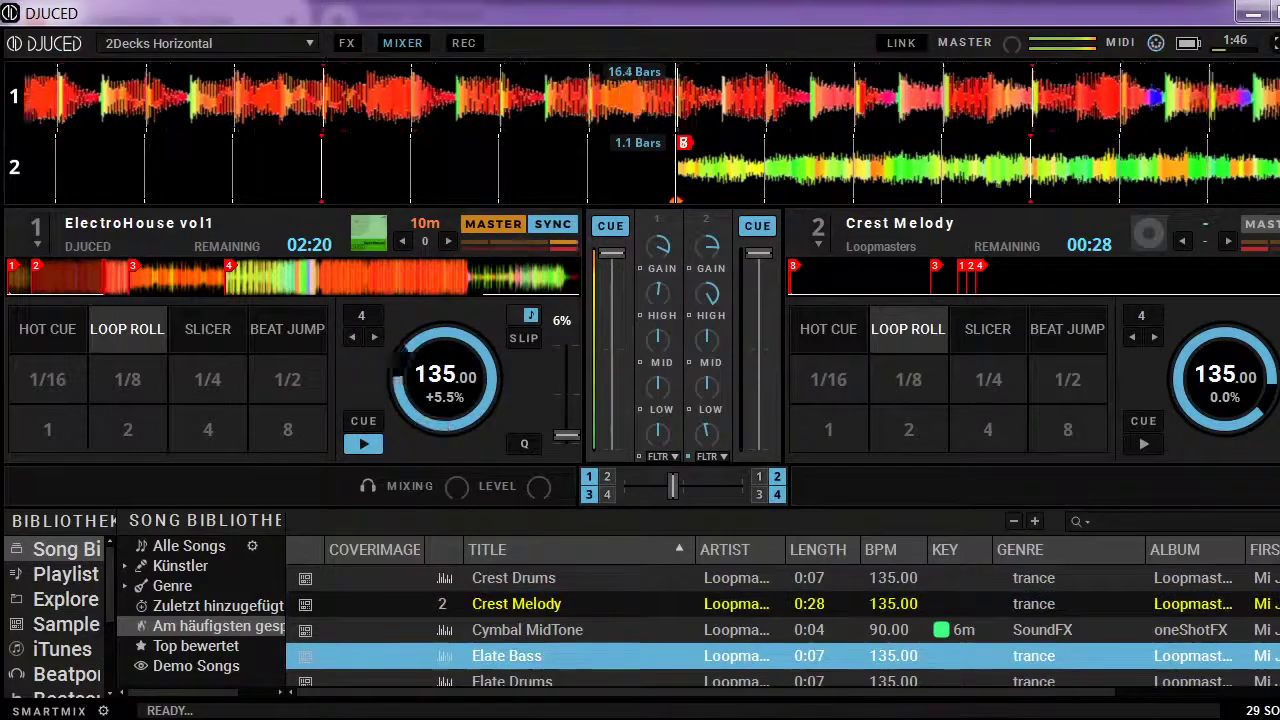
key("shift+Right")
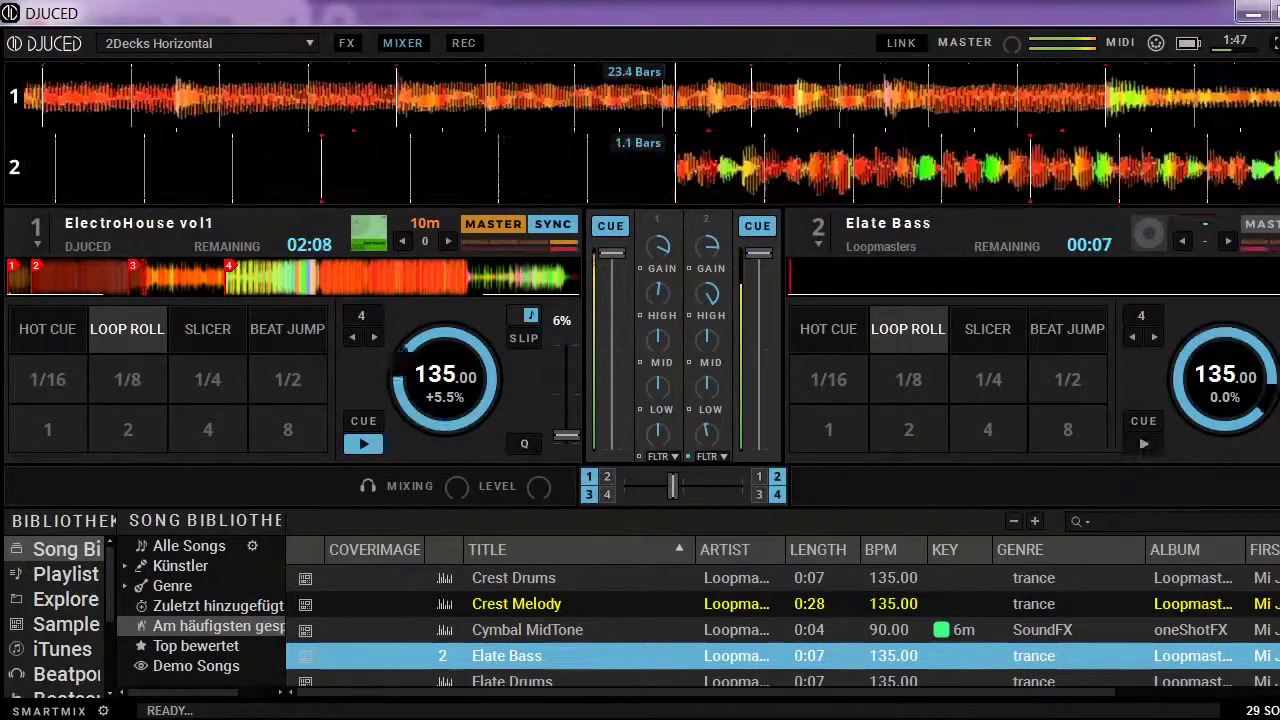
key("space")
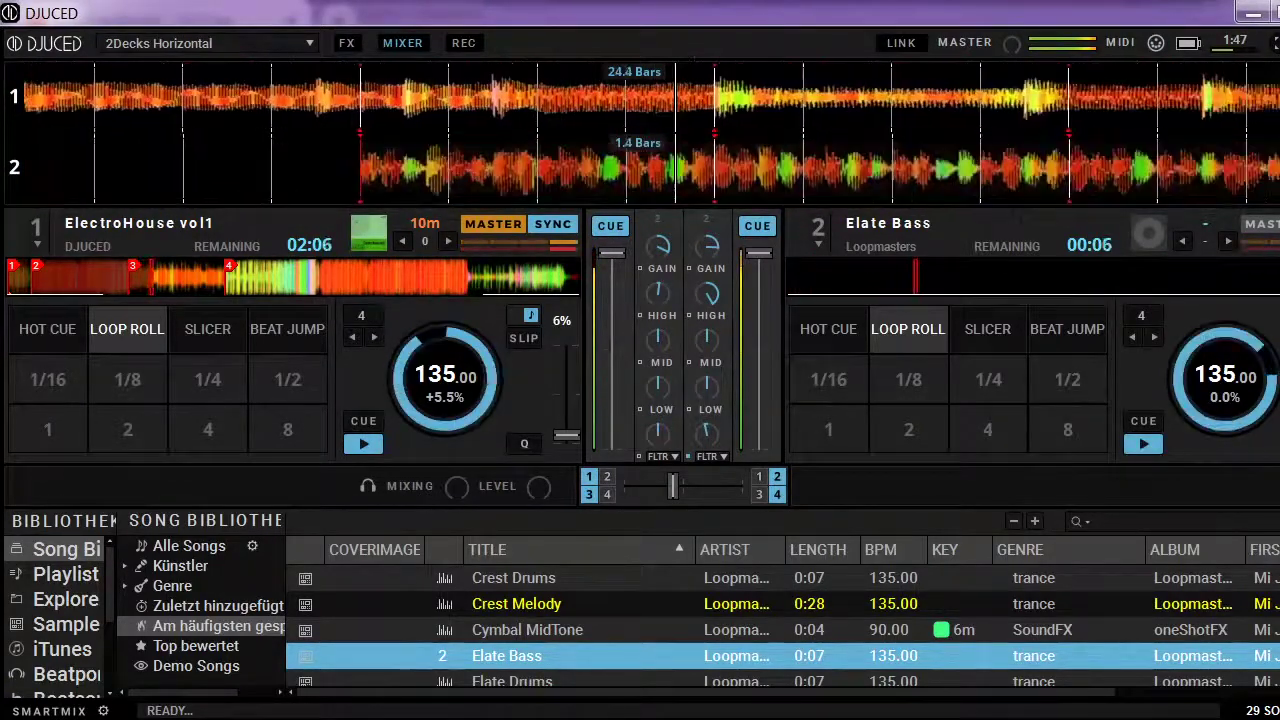
Step: Find House vol1 in the track list, load it onto deck 2 and play it
key("Up")
key("Down")
key("Down")
key("Down")
key("Down")
key("Down")
key("Down")
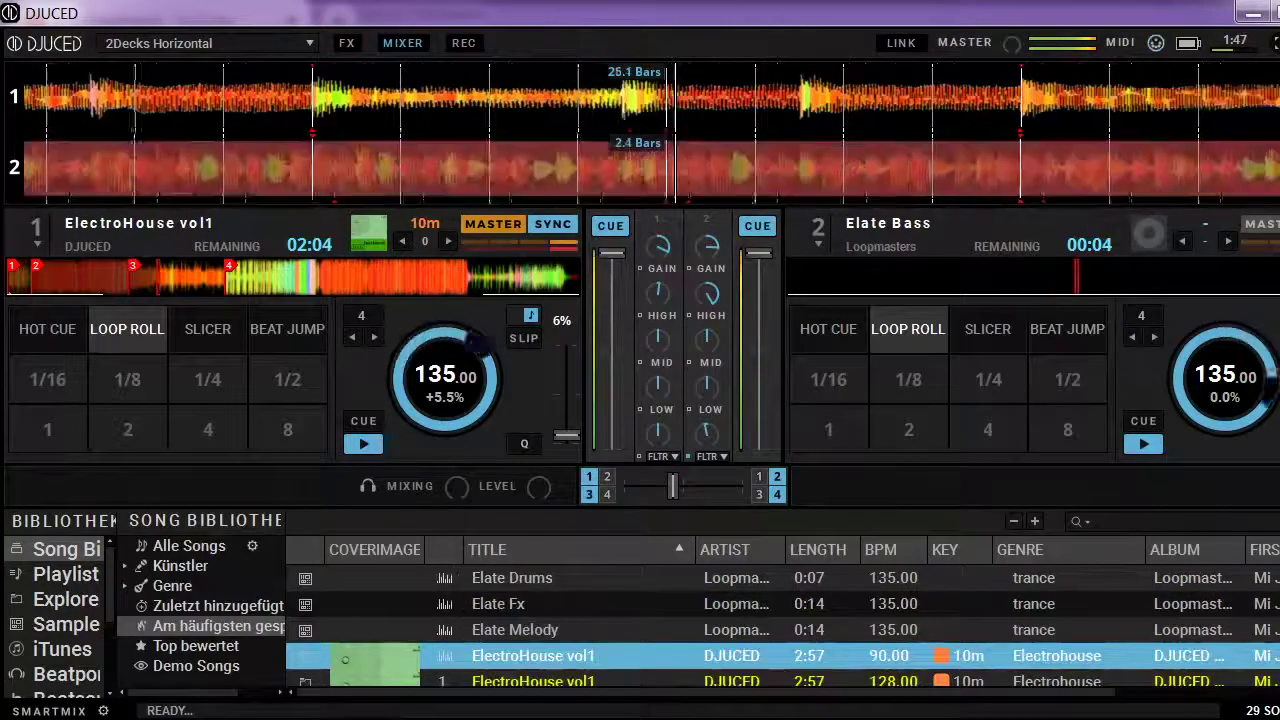
key("Down")
key("Down")
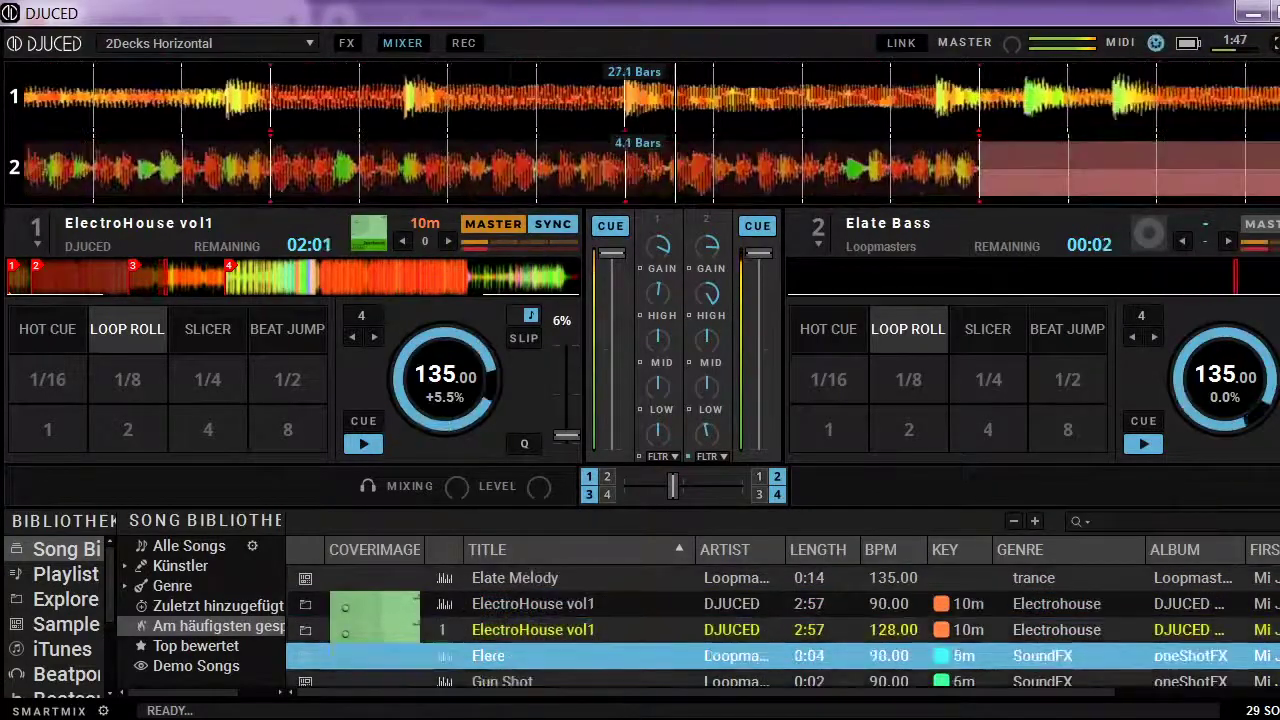
key("Down")
key("Down")
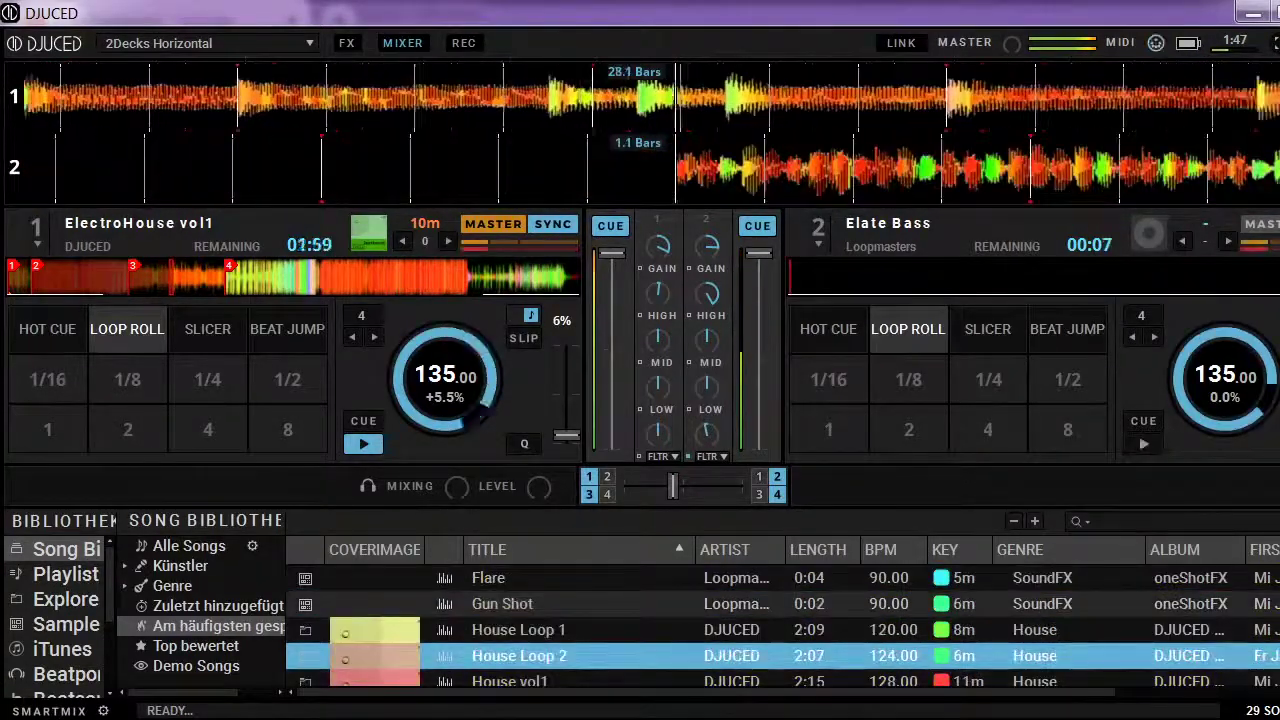
key("Down")
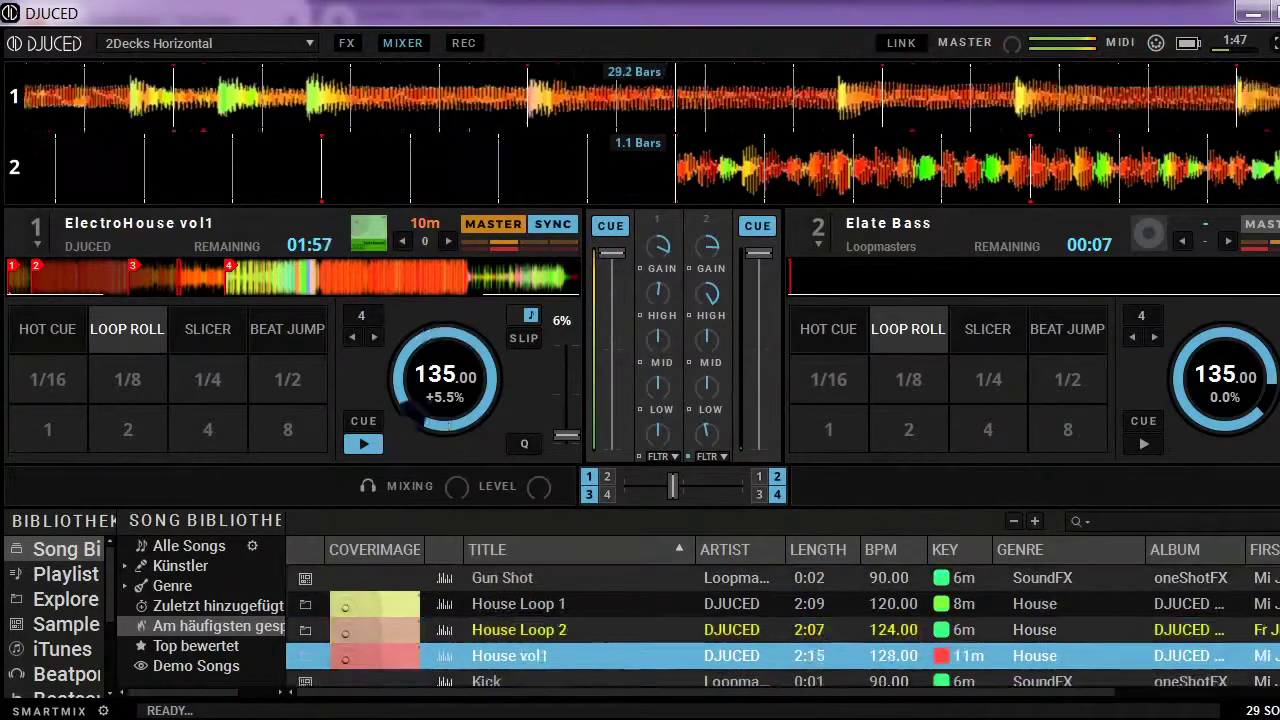
key("shift+Right")
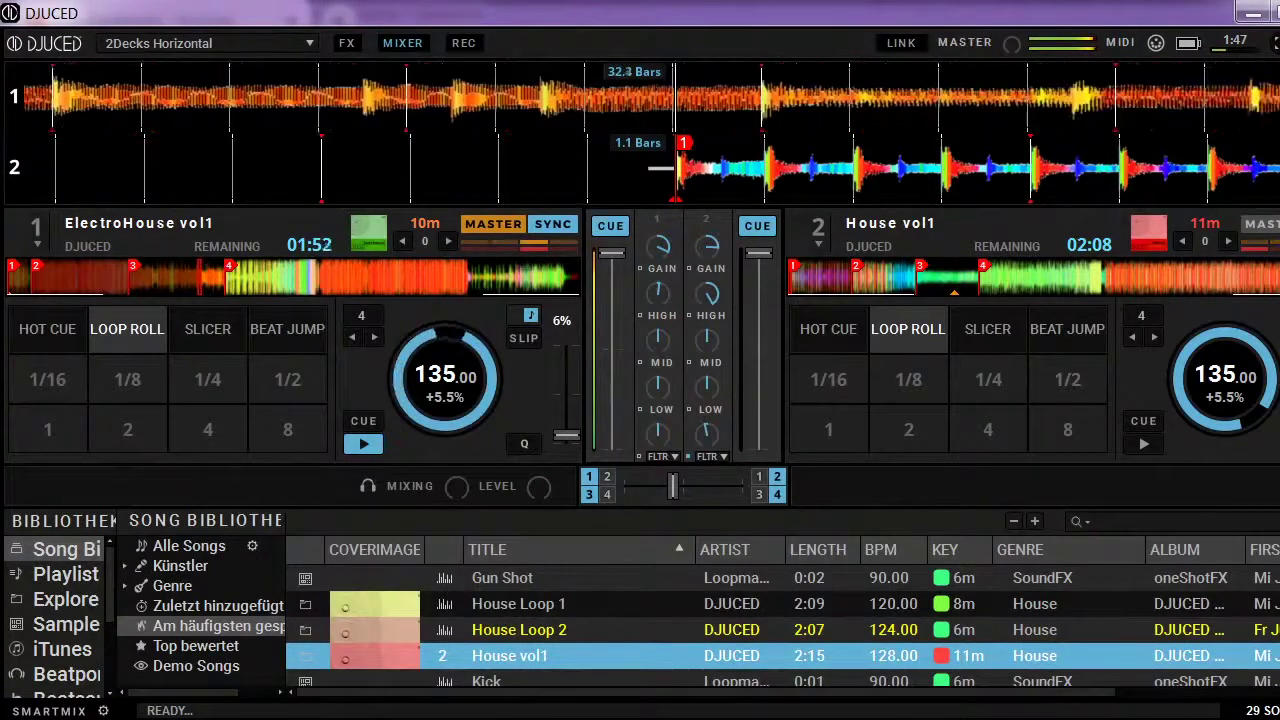
key("space")
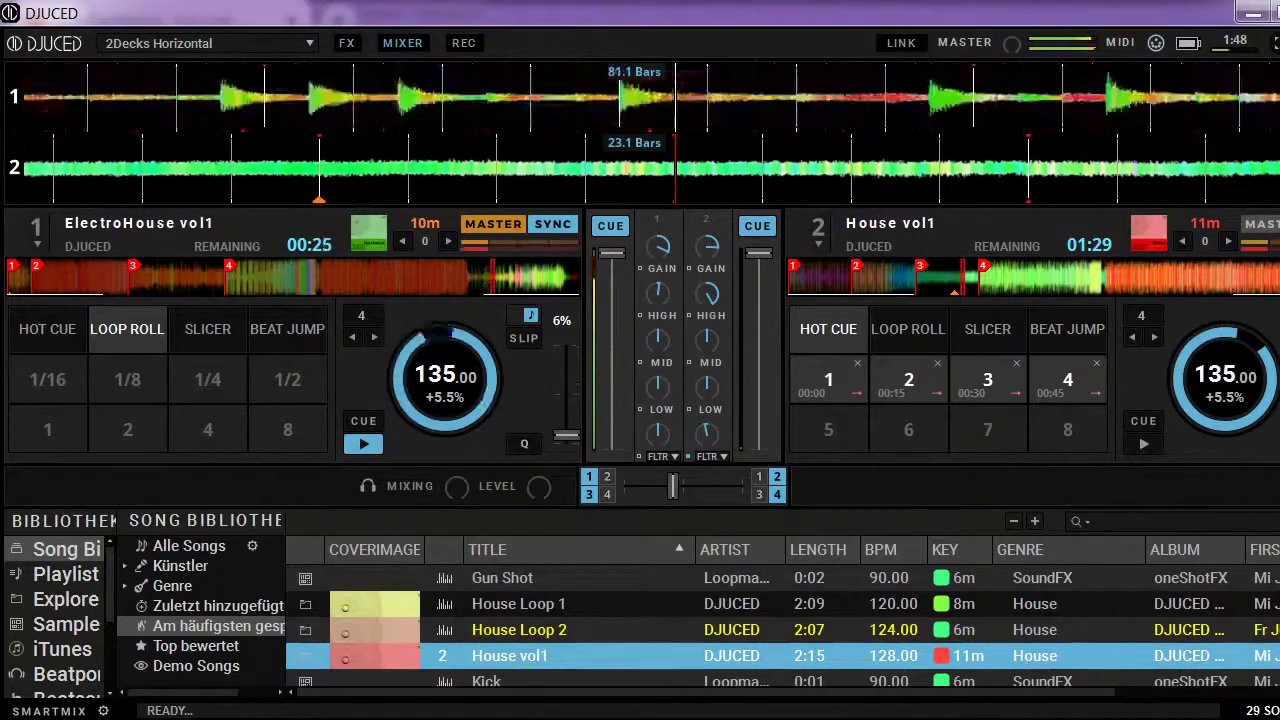
Step: Replace House vol1 on deck 2 with Crest Melody from the most-played list and start playing it
key("Up")
key("Up")
key("Up")
key("Up")
key("Up")
key("Up")
key("Up")
key("Up")
key("Up")
key("Up")
key("Up")
key("Up")
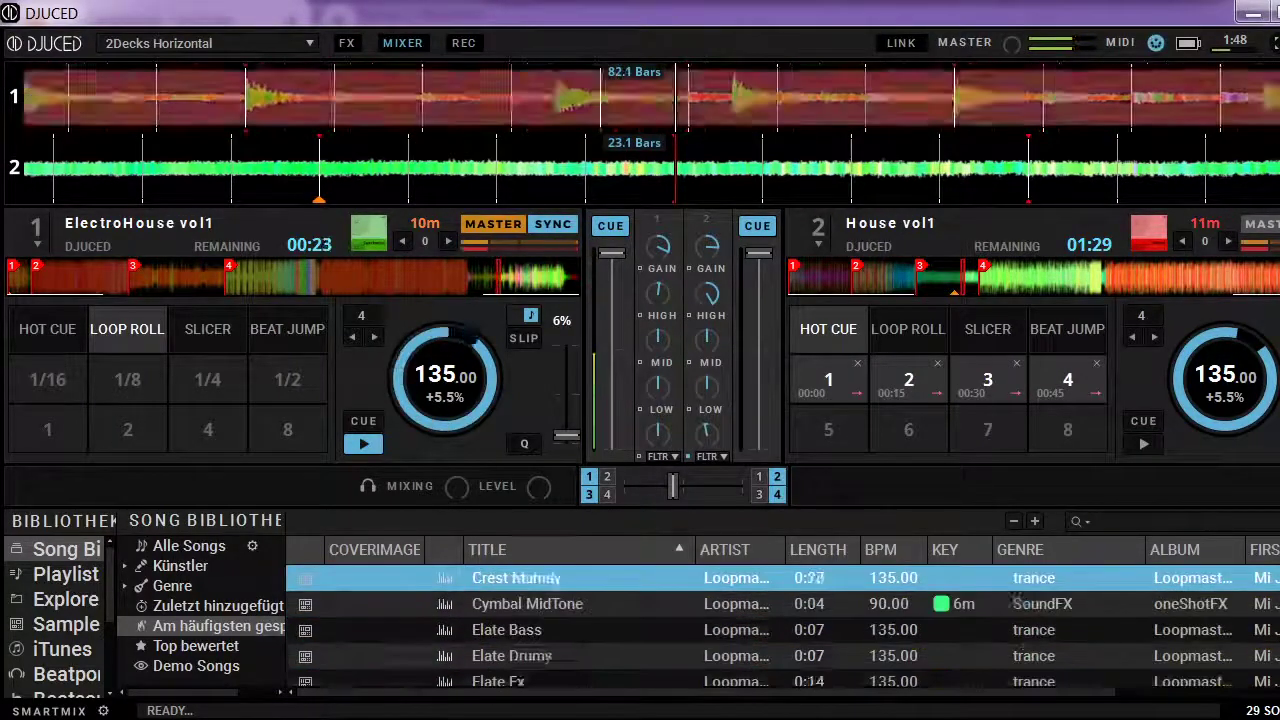
key("Up")
key("Up")
key("Down")
key("Down")
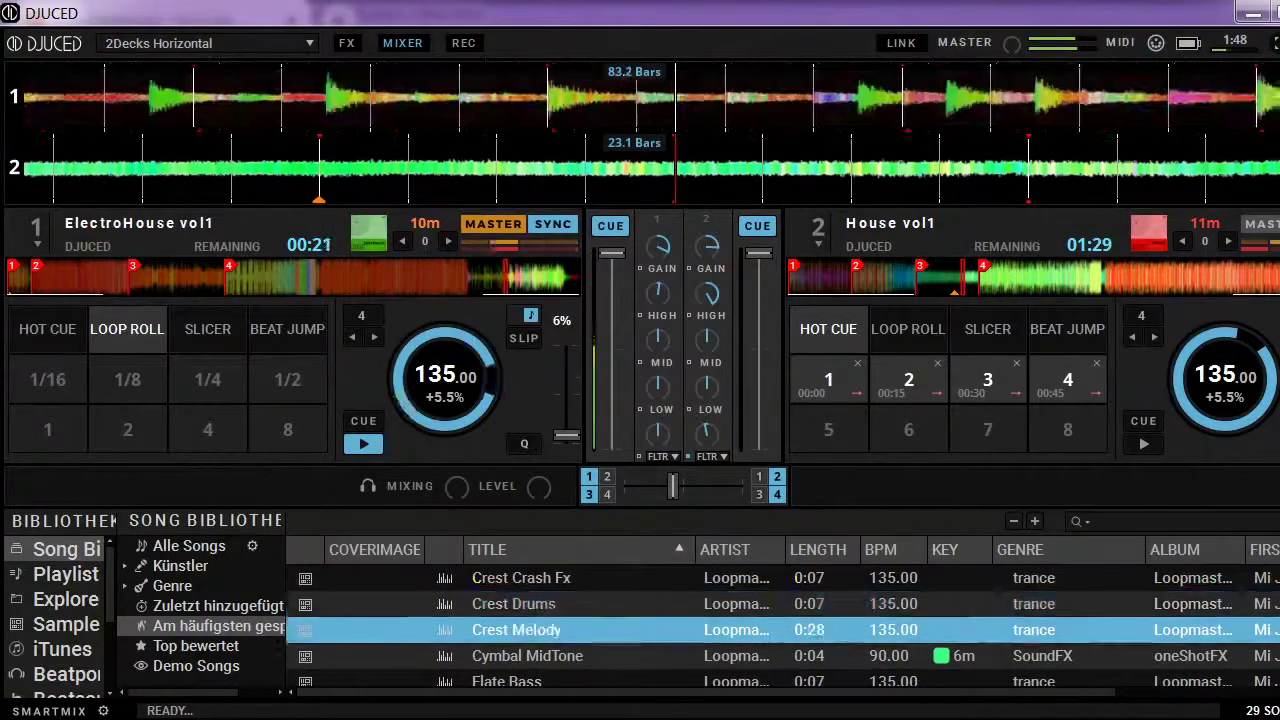
key("shift+Right")
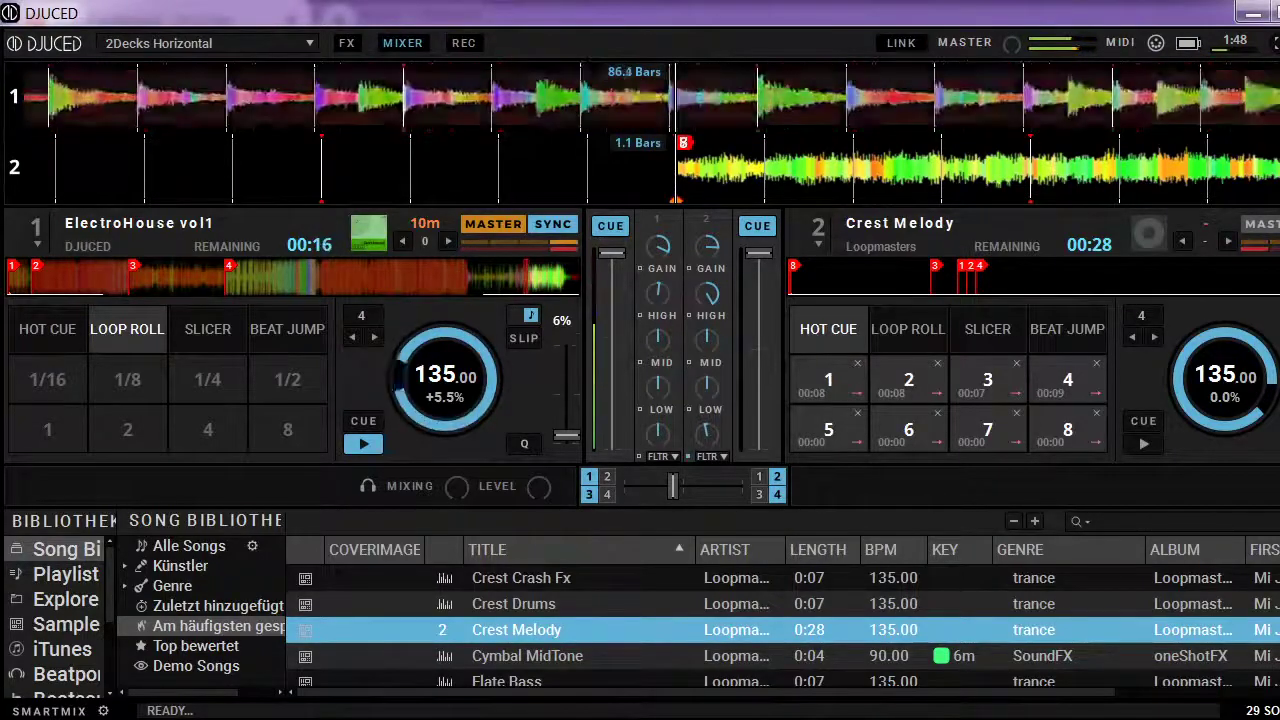
key("space")
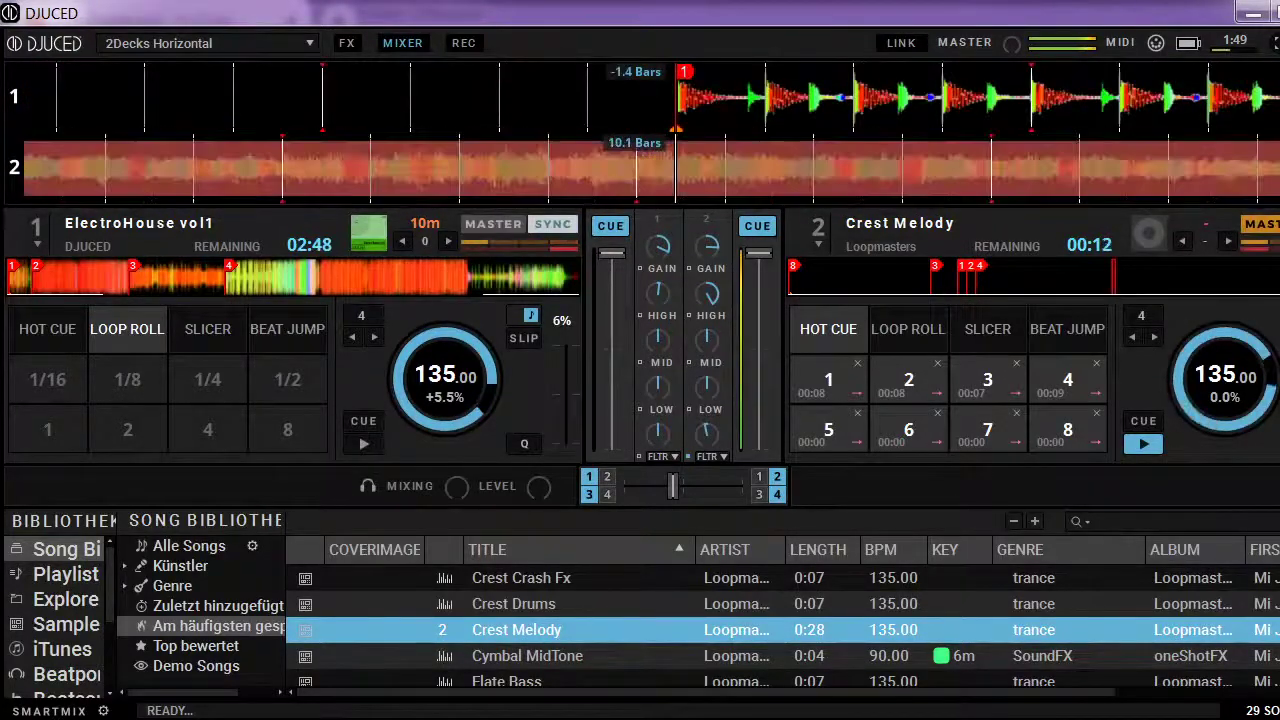
Step: Try to load the Gun Shot sound effect onto the playing deck 2
key("Down")
key("Down")
key("Down")
key("Down")
key("Down")
key("Down")
key("Down")
key("Down")
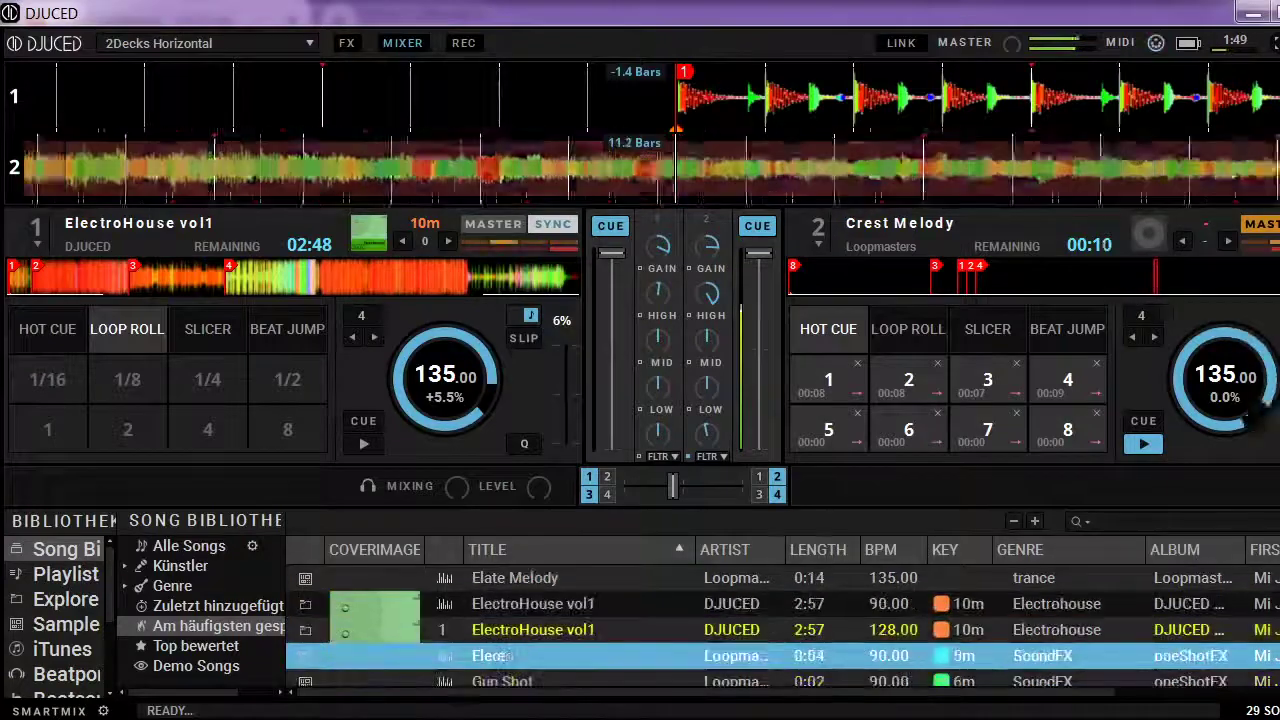
key("Up")
key("Up")
key("Down")
key("Down")
key("Down")
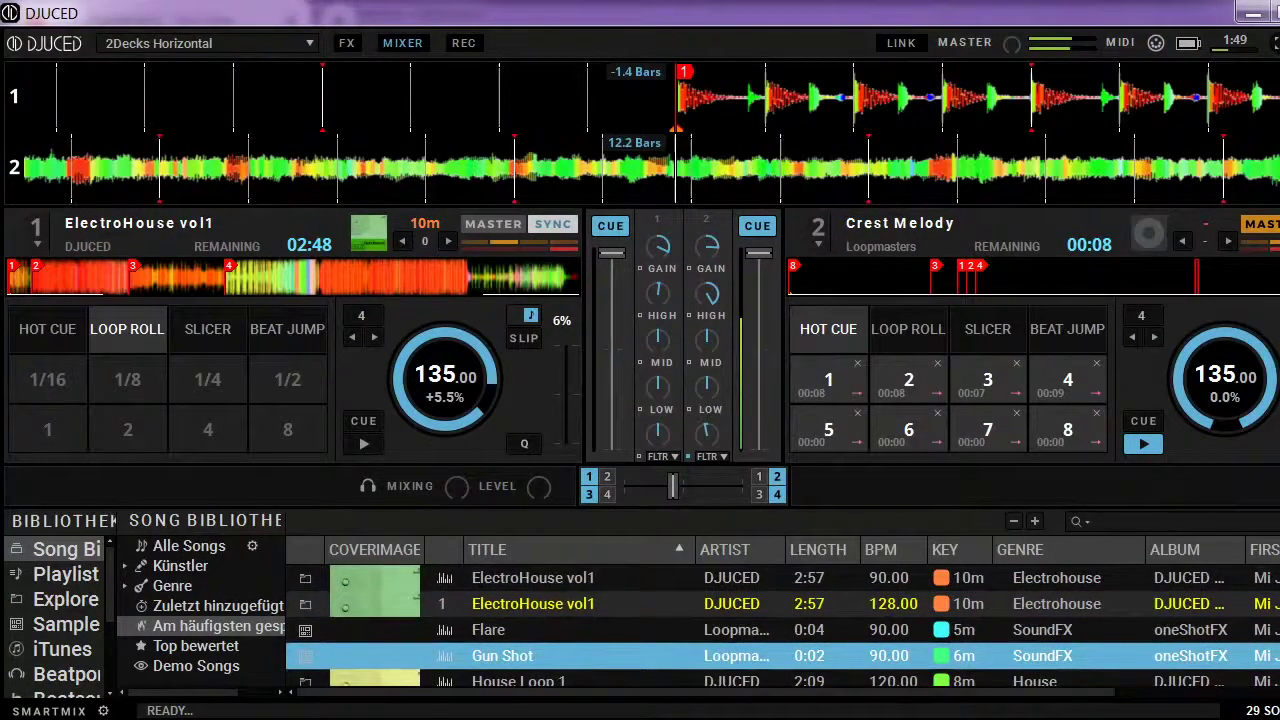
key("Return")
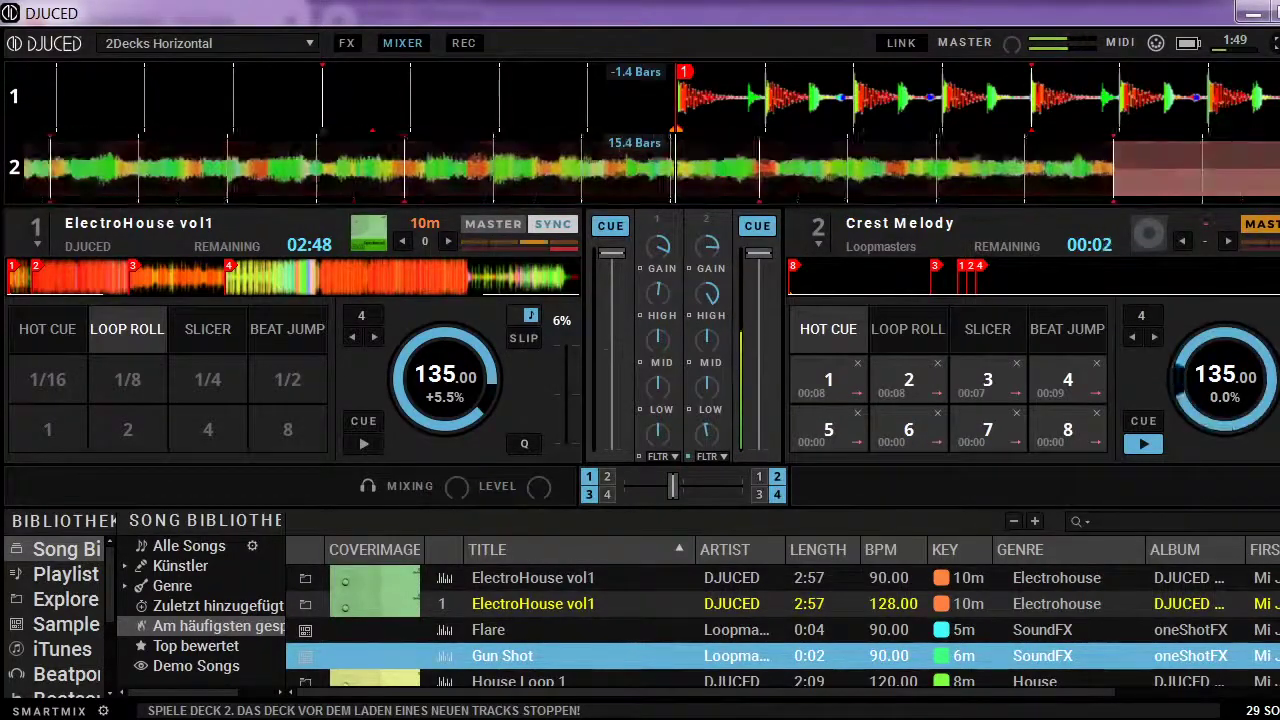
Step: Start ElectroHouse vol1 on deck 1, replay Crest Melody on deck 2, and load House Loop 1 onto deck 2
key("space")
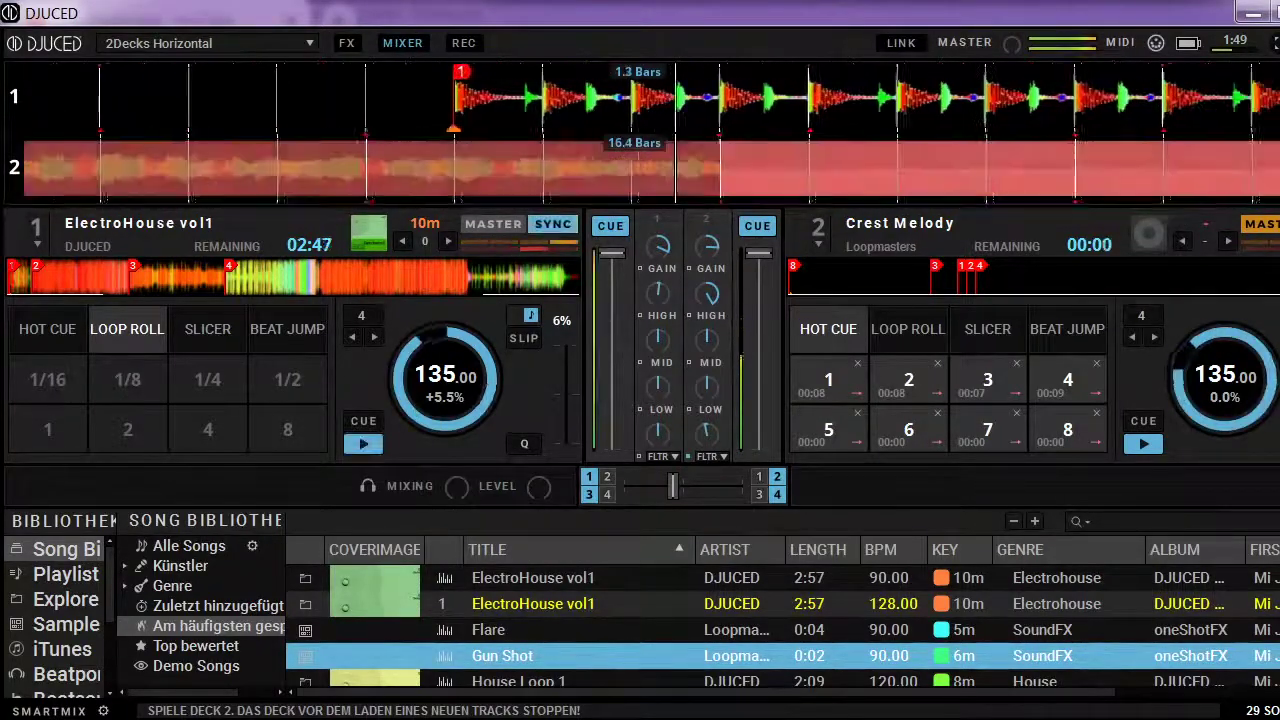
key("space")
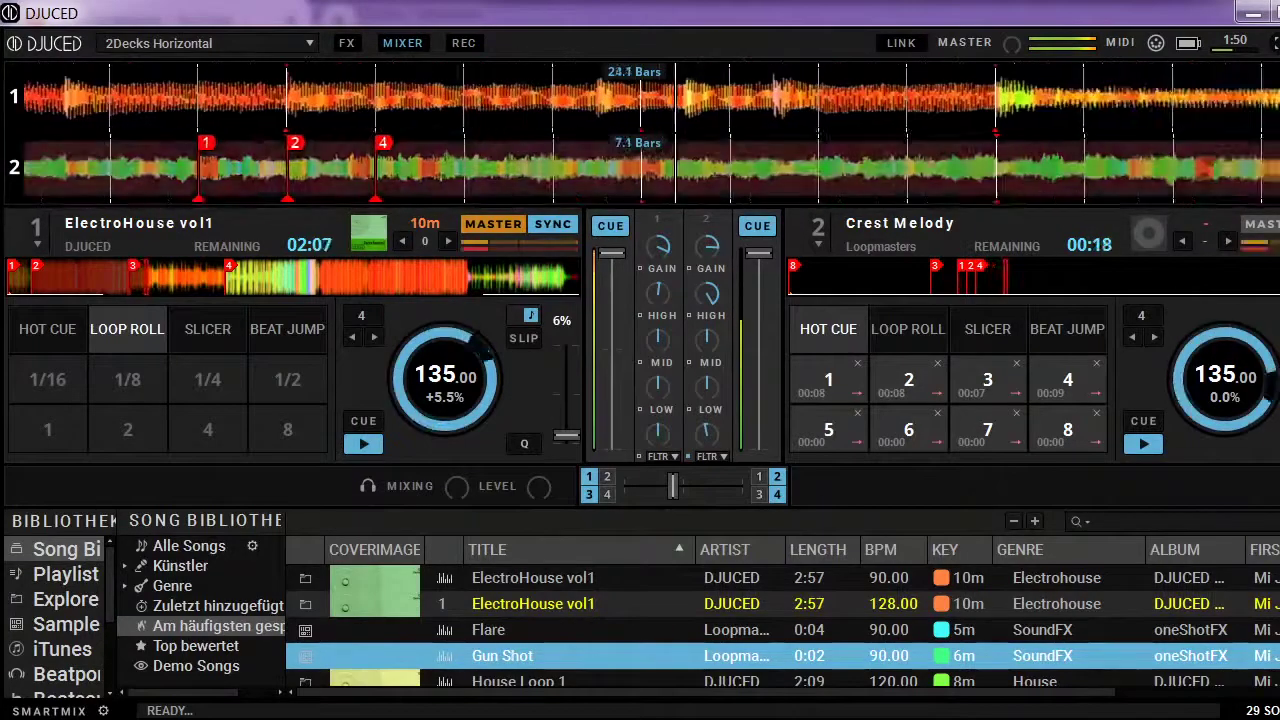
key("Down")
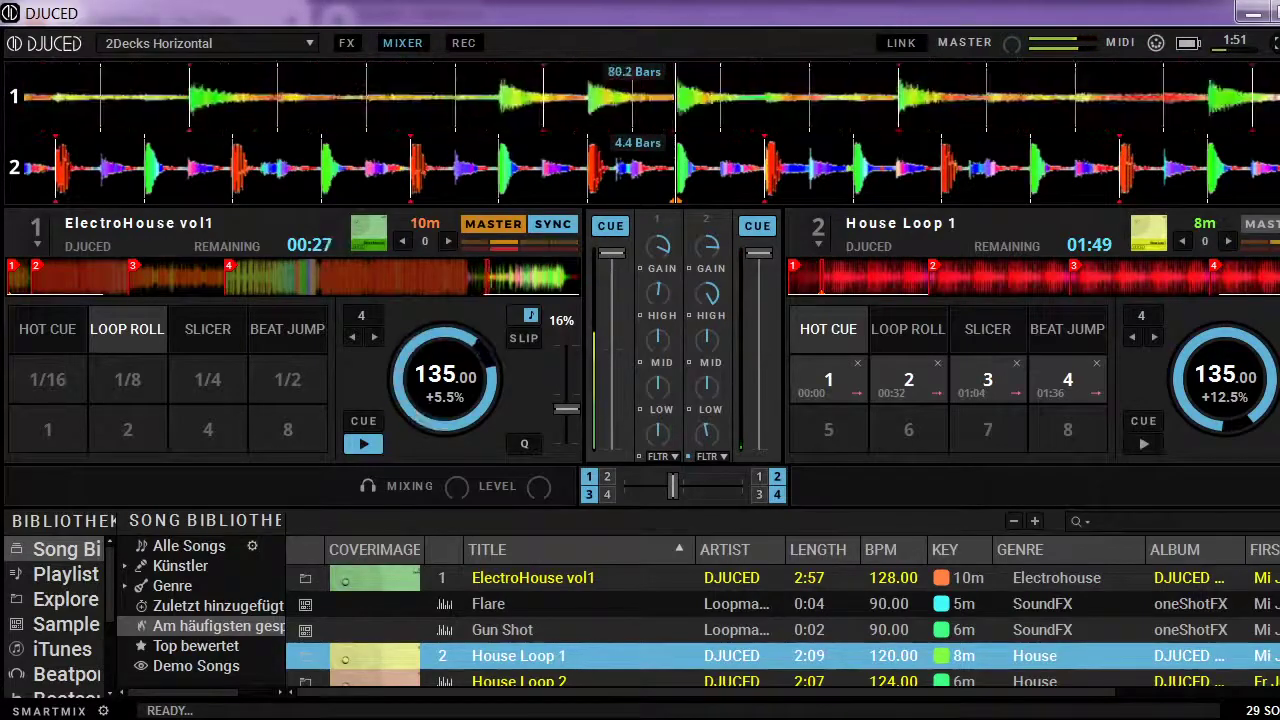
Step: Load Crest Melody onto deck 2 in place of House Loop 1 and play it as ElectroHouse vol1 ends
key("Down")
key("Down")
key("Up")
key("Up")
key("Up")
key("Up")
key("Up")
key("Up")
key("Up")
key("Up")
key("Up")
key("Up")
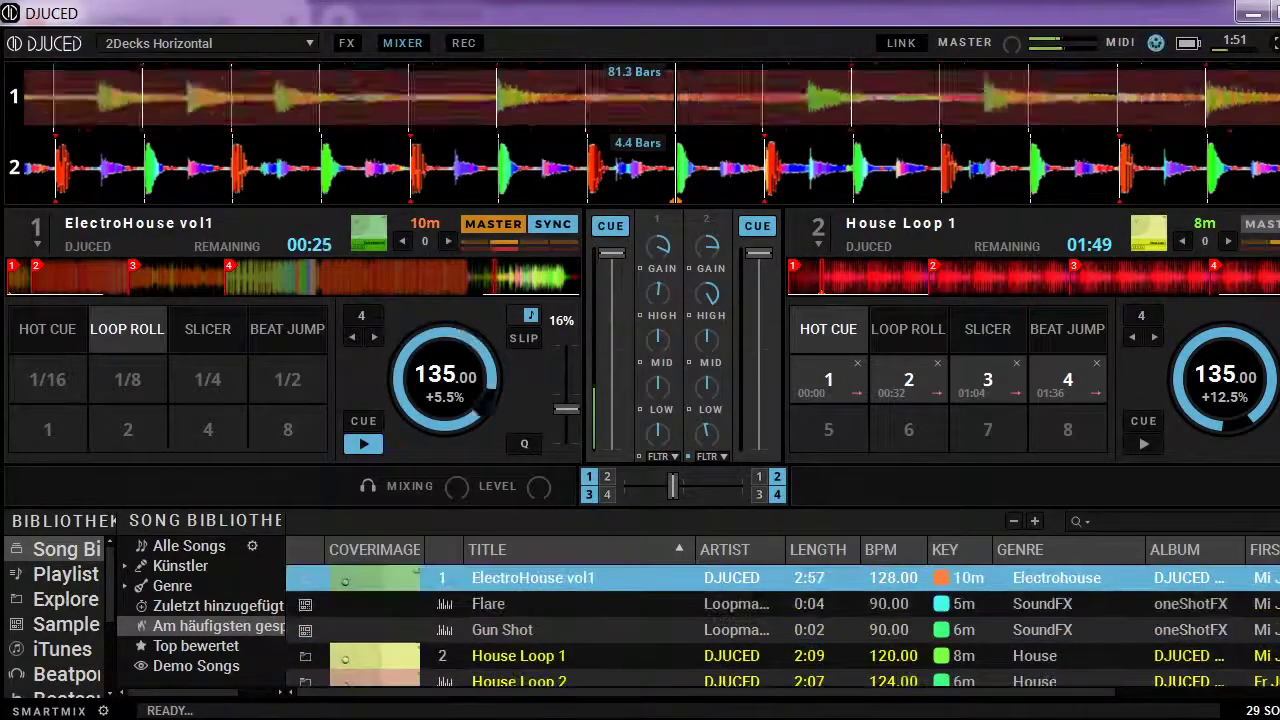
key("Up")
key("Up")
key("Up")
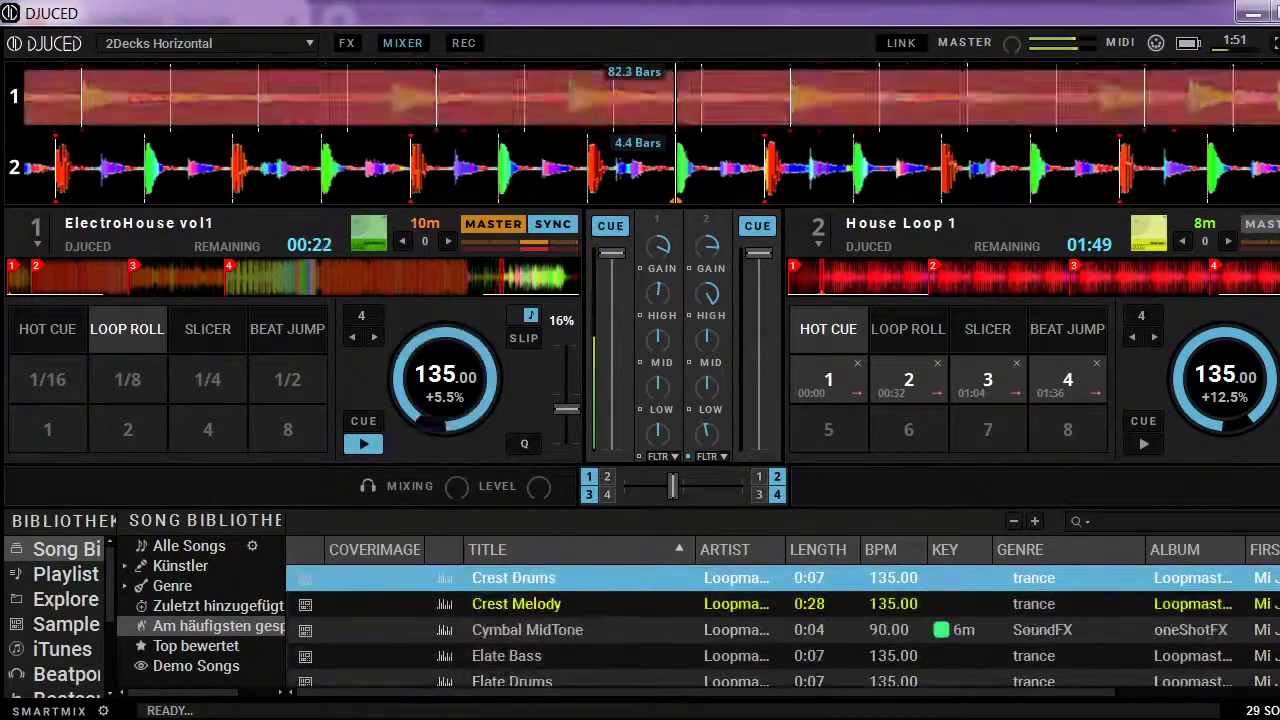
key("Down")
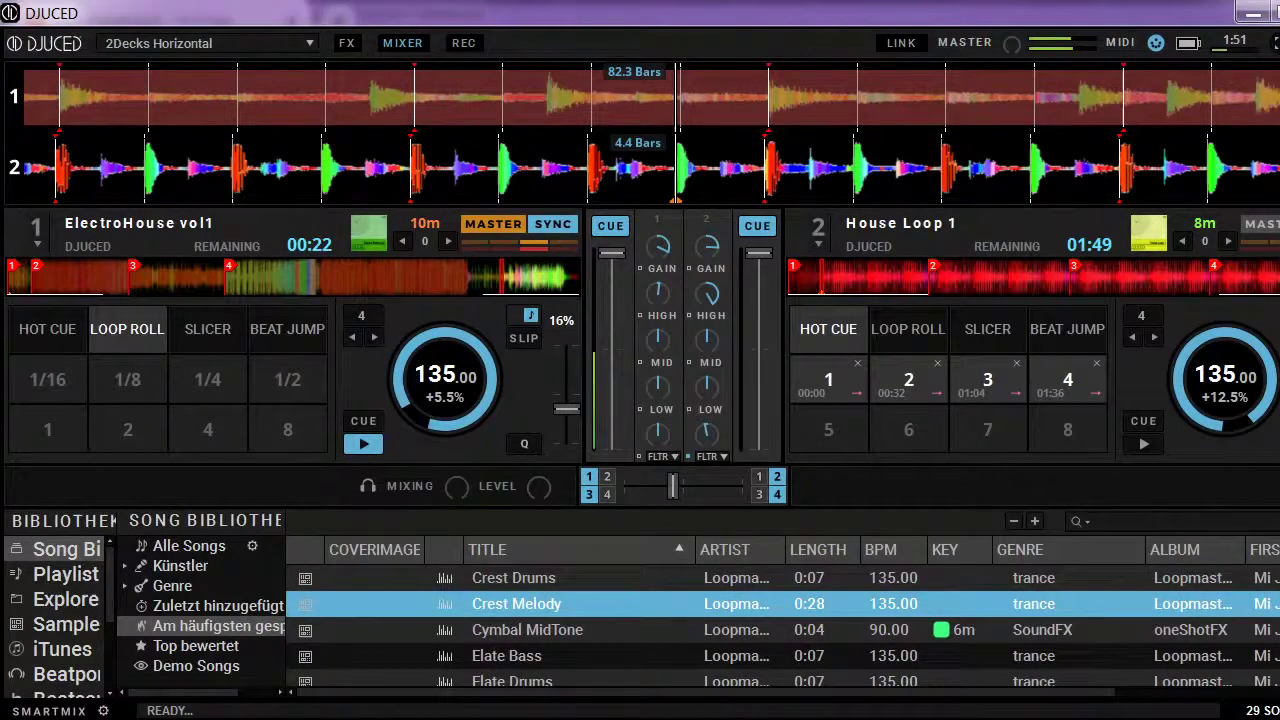
key("shift+Right")
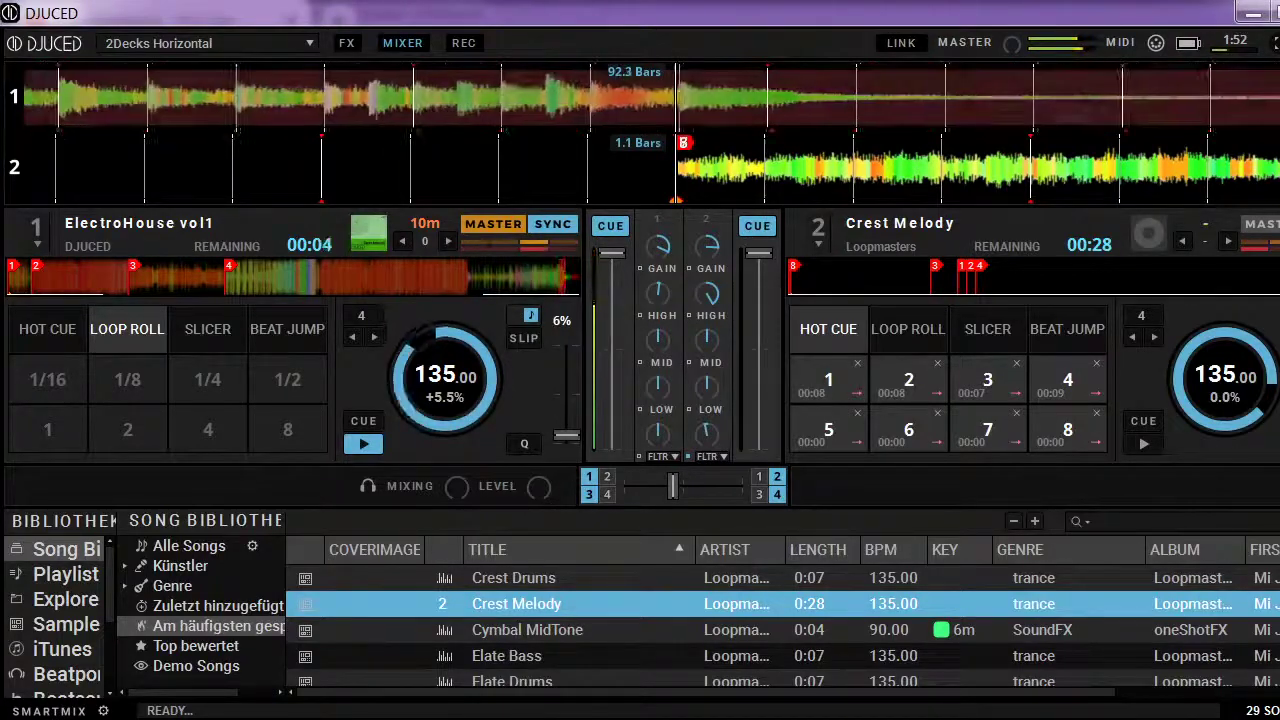
key("space")
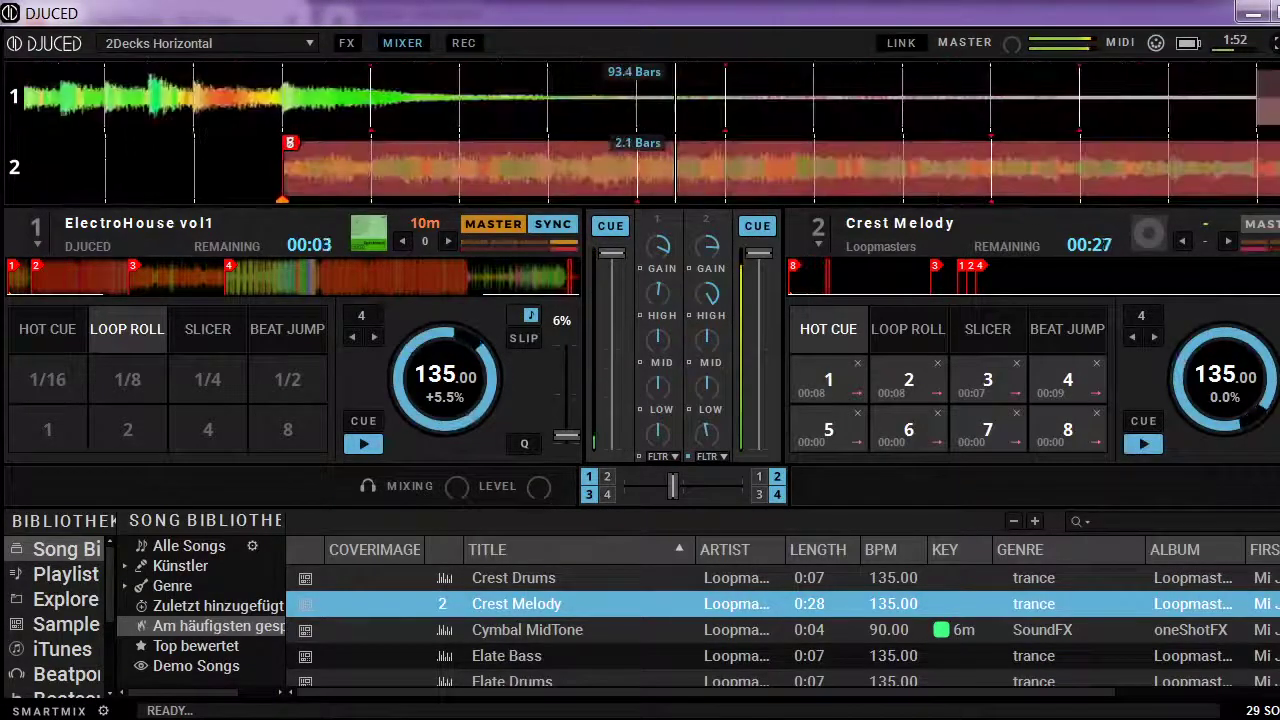
Step: Look through the most-played tracks for a track to mix with Crest Melody
key("Down")
key("Up")
key("Up")
key("Up")
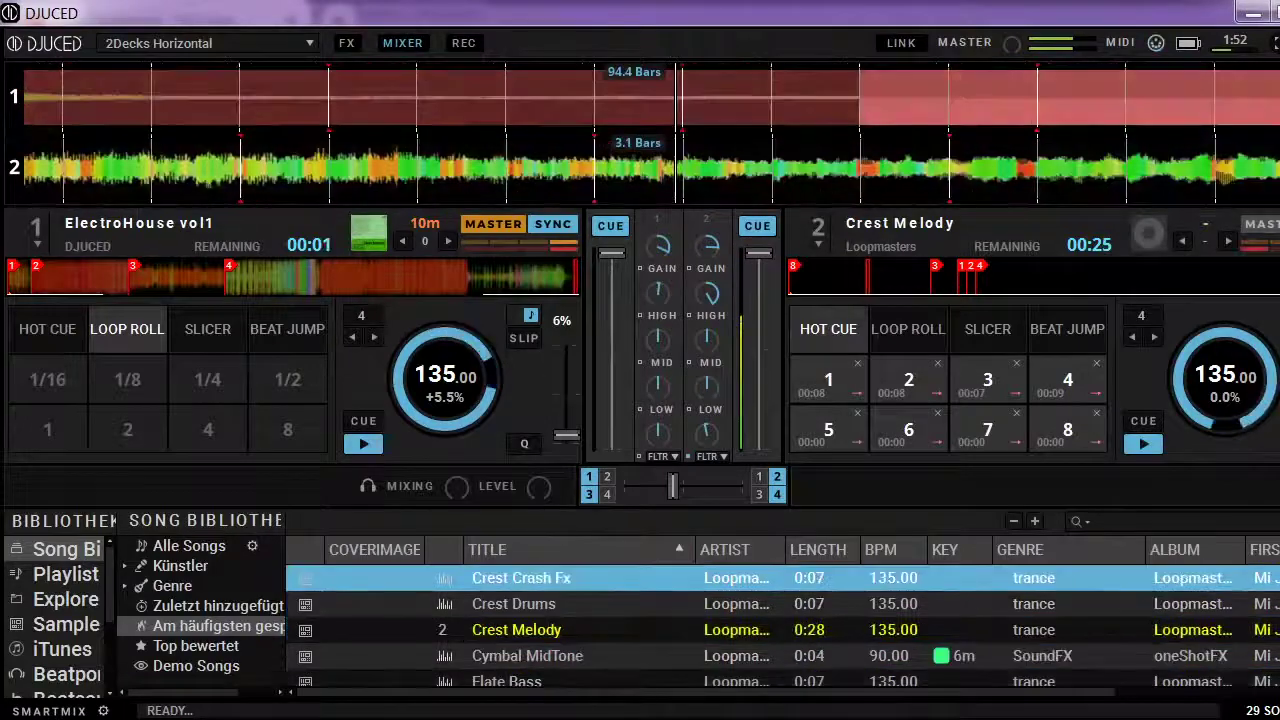
key("Down")
key("Down")
key("Down")
key("Down")
key("Down")
key("Down")
key("Down")
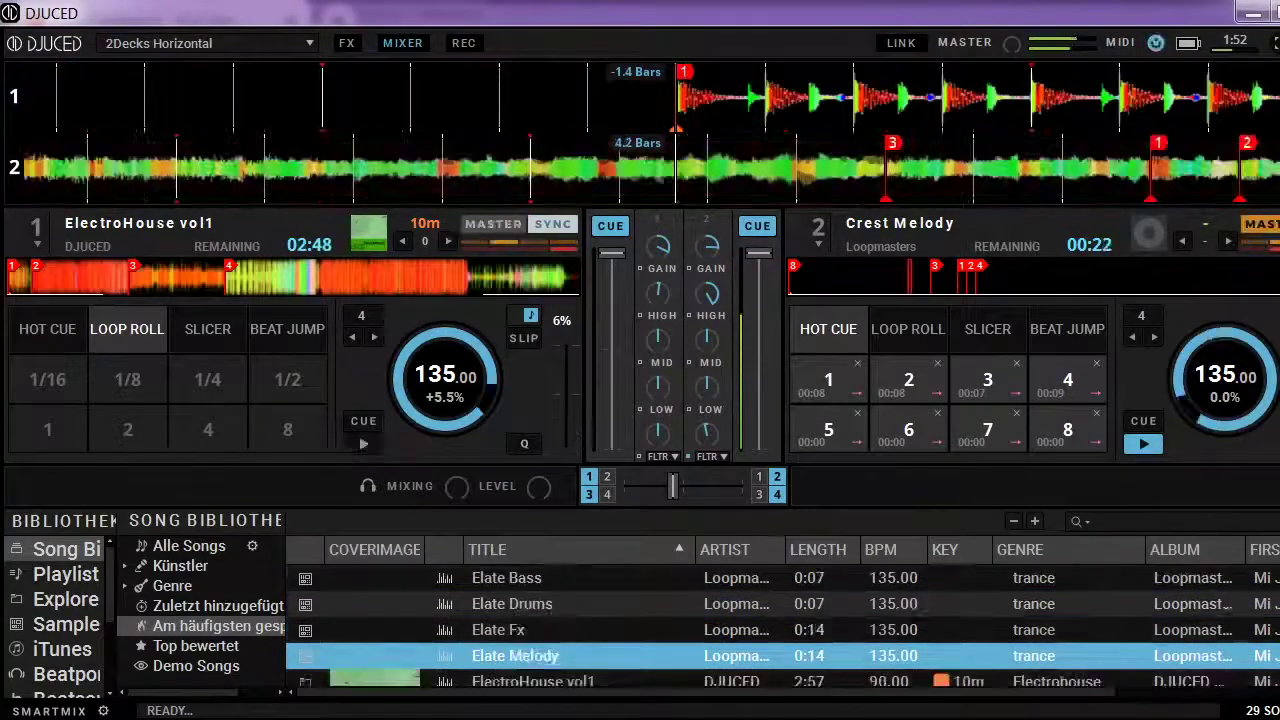
key("Up")
key("Up")
key("Up")
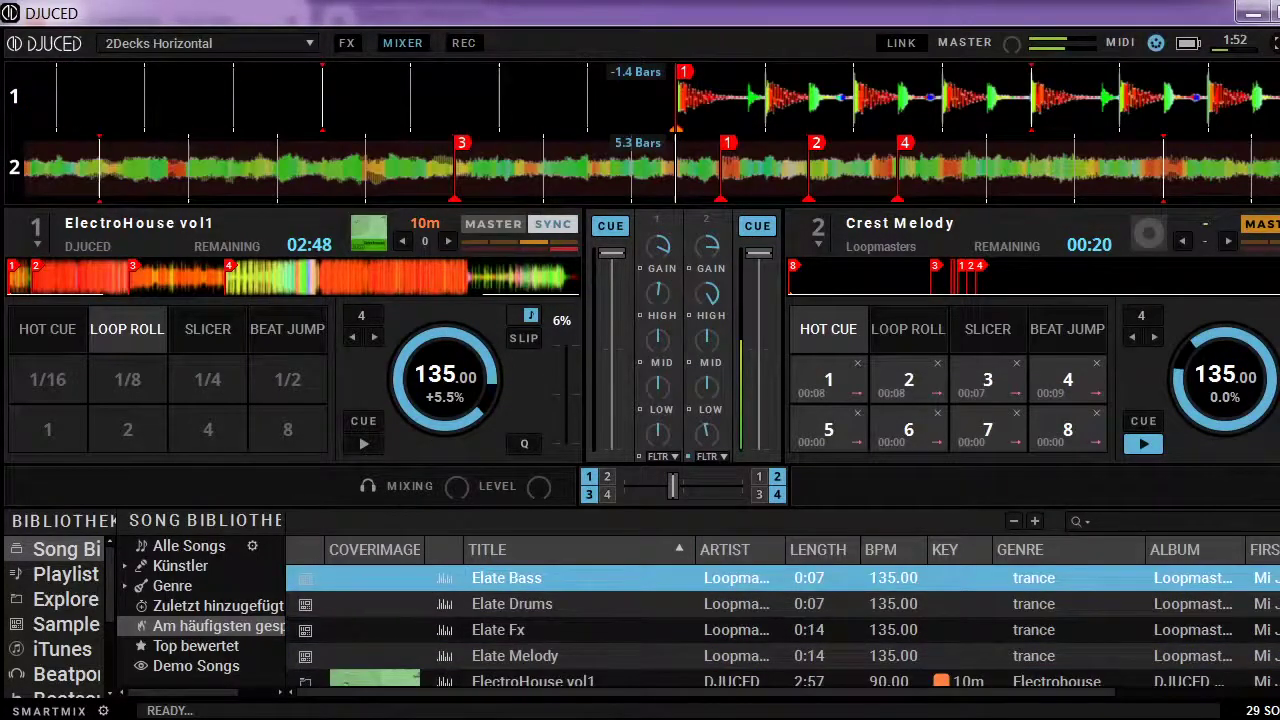
key("Up")
key("Up")
key("Up")
key("Up")
key("Up")
key("Up")
key("Up")
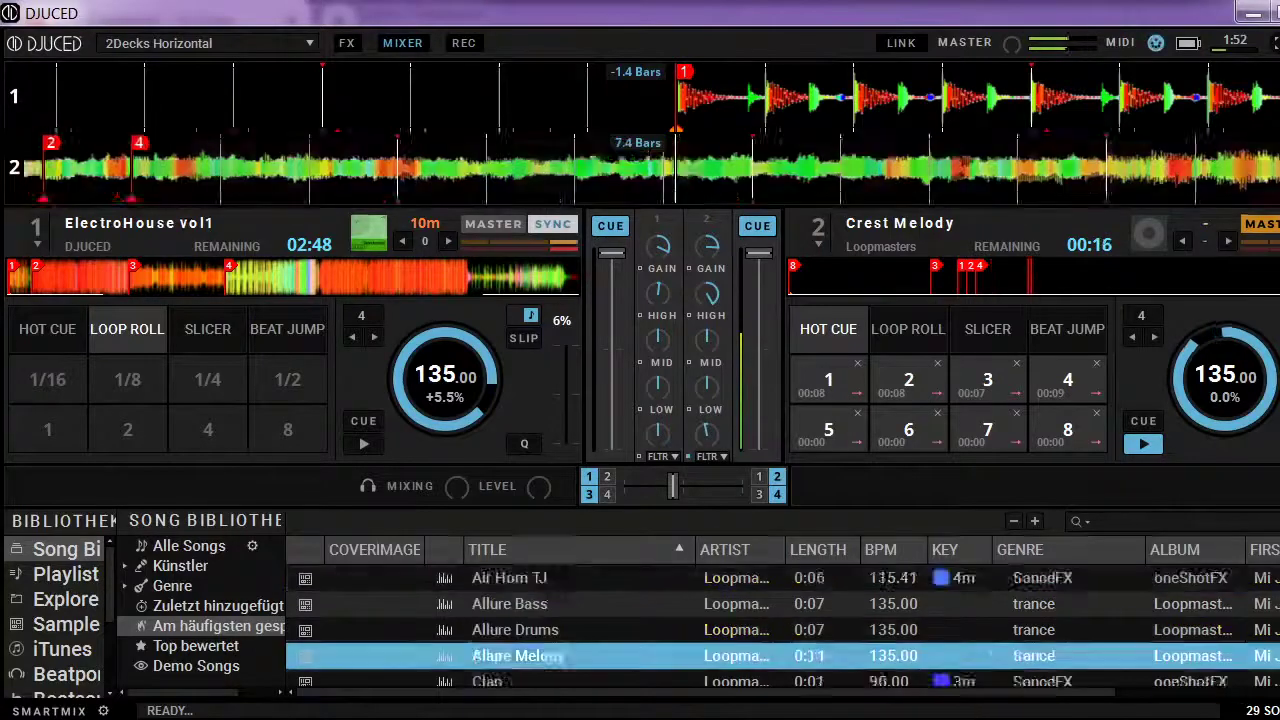
key("Down")
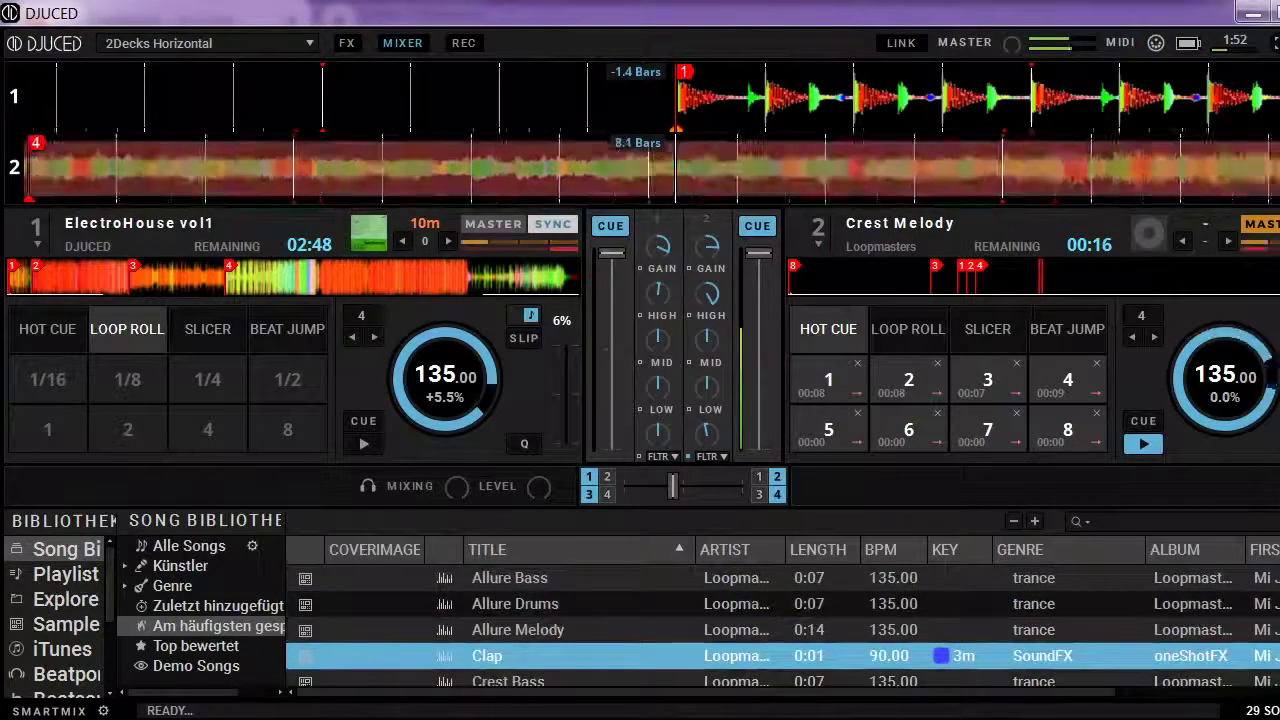
Step: Show the demo songs, load House Loop 1 onto deck 1 and start it alongside Crest Melody
left_click(192, 667)
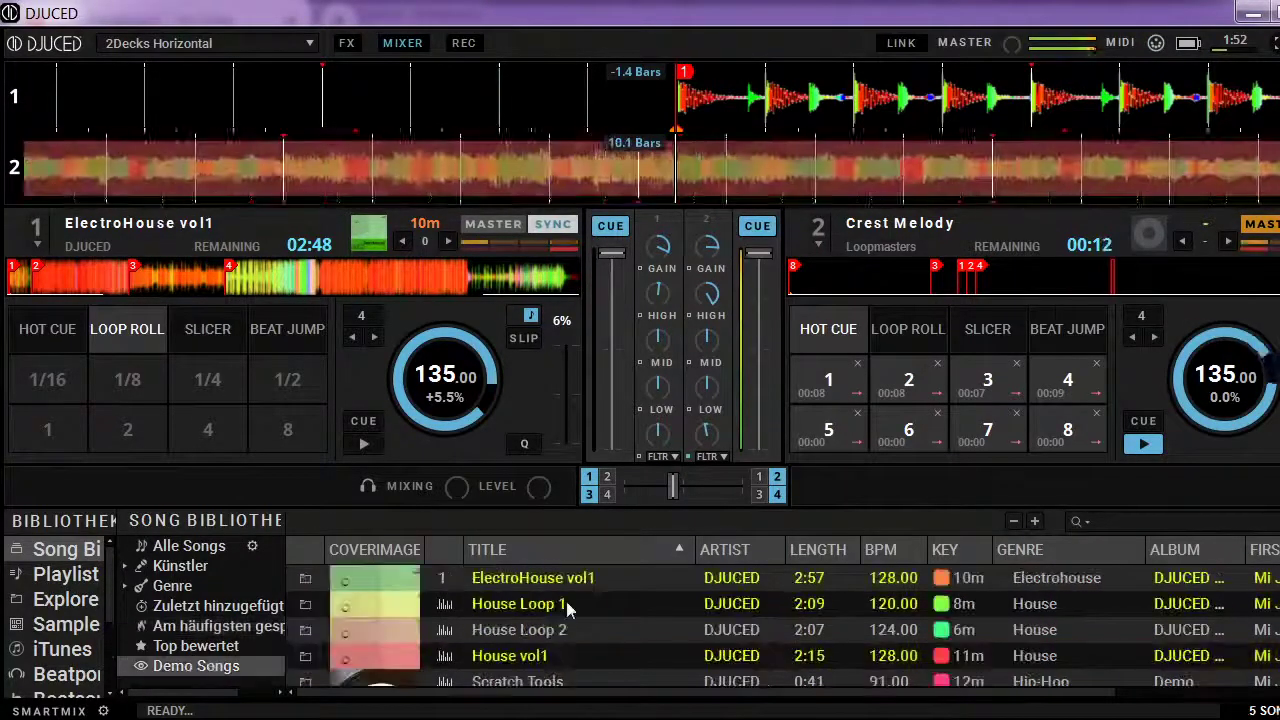
left_click(567, 606)
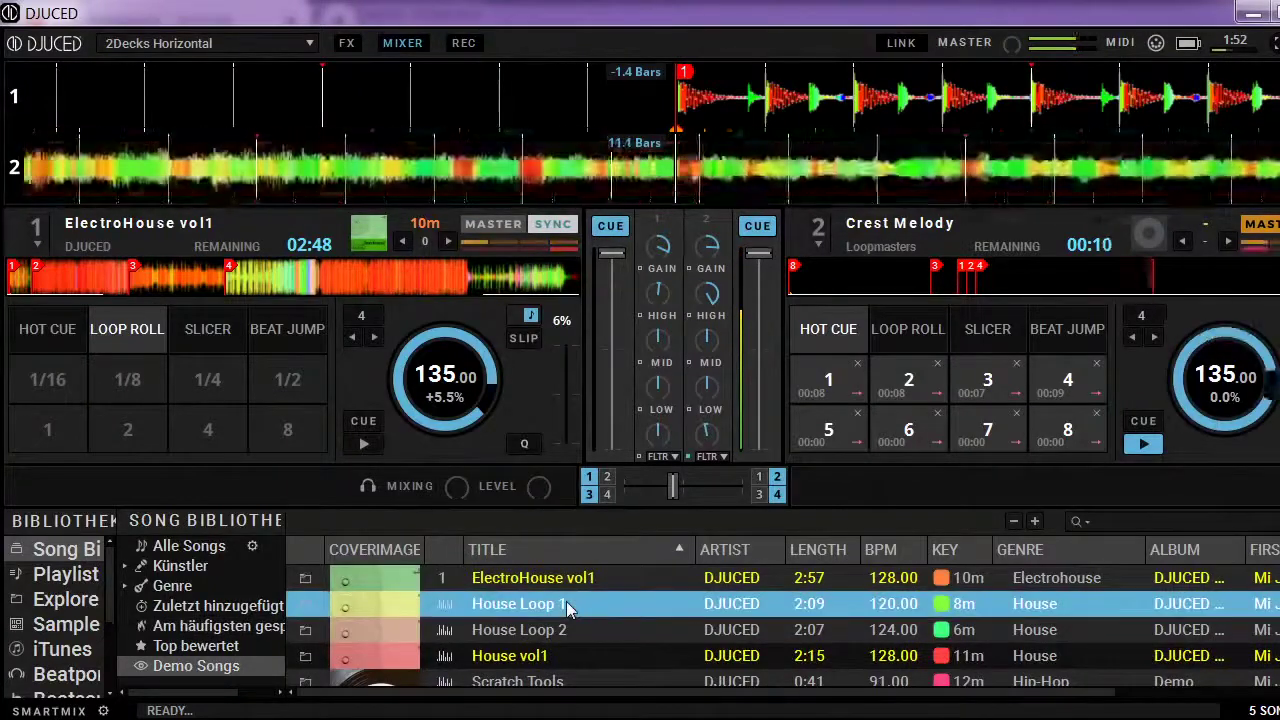
double_click(567, 606)
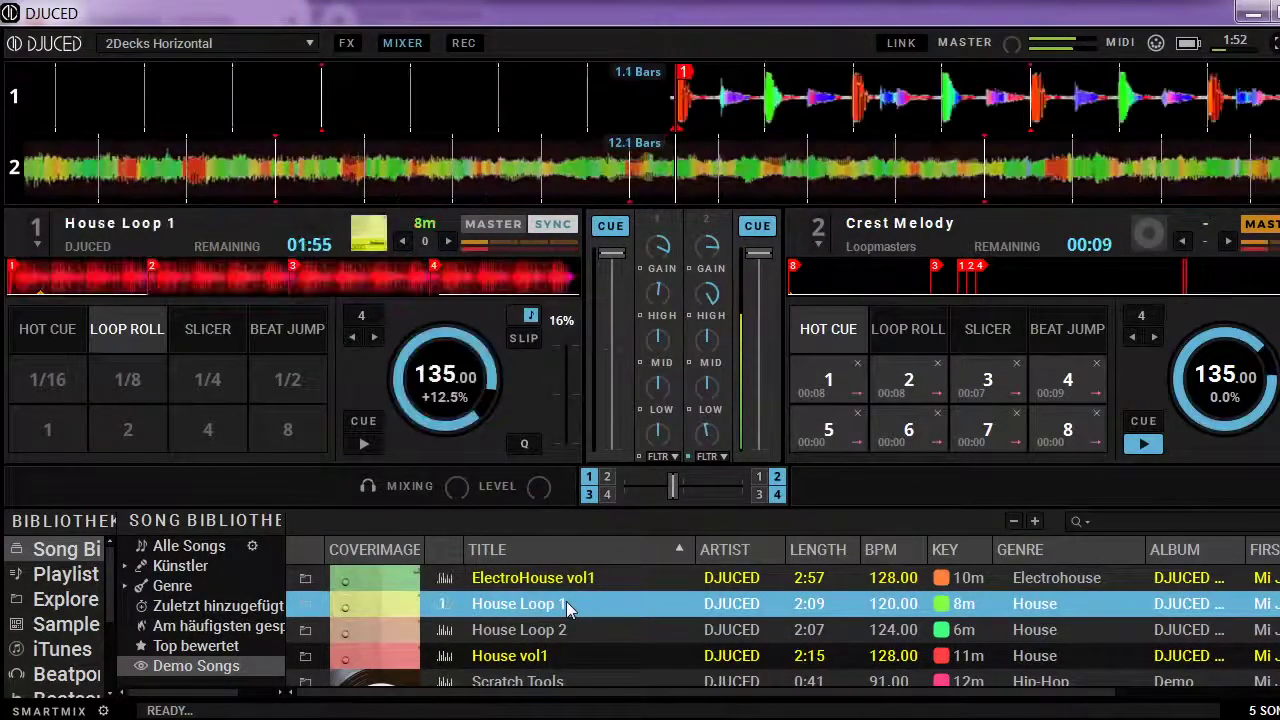
key("space")
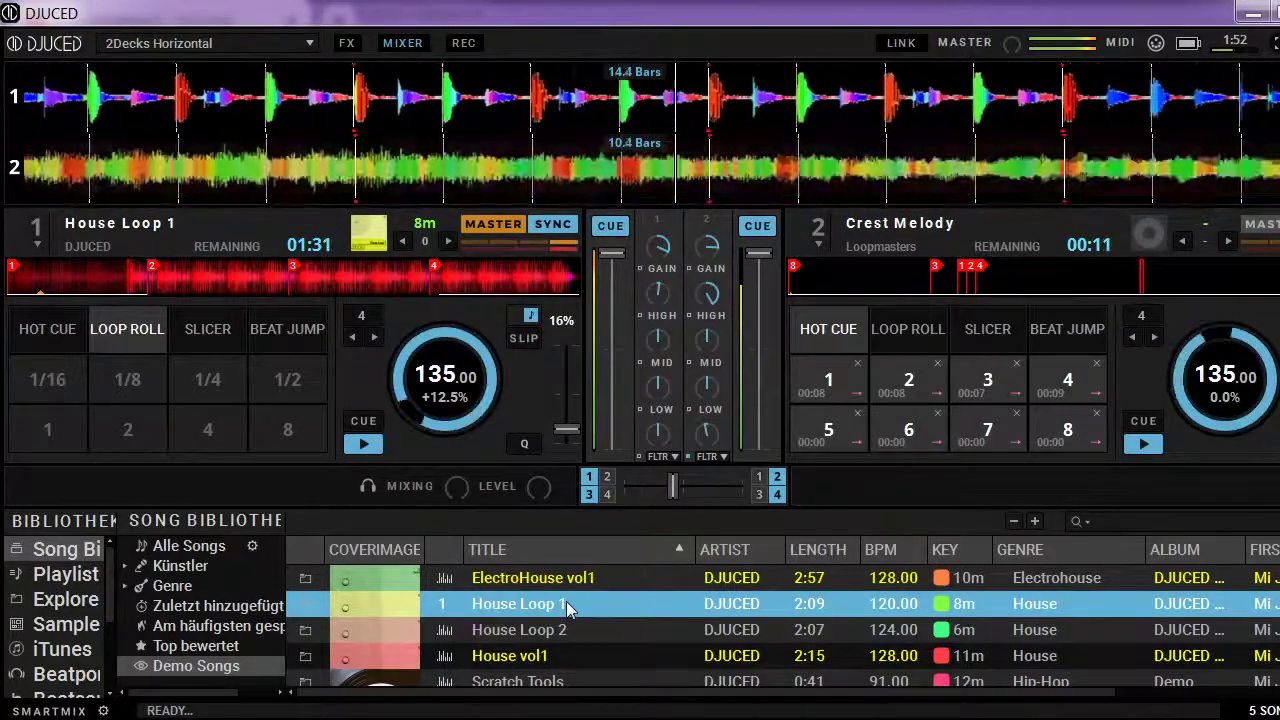
Step: Look through the demo songs for the next track while both decks play
key("Down")
key("Down")
key("Down")
key("Up")
key("Up")
key("Up")
key("Up")
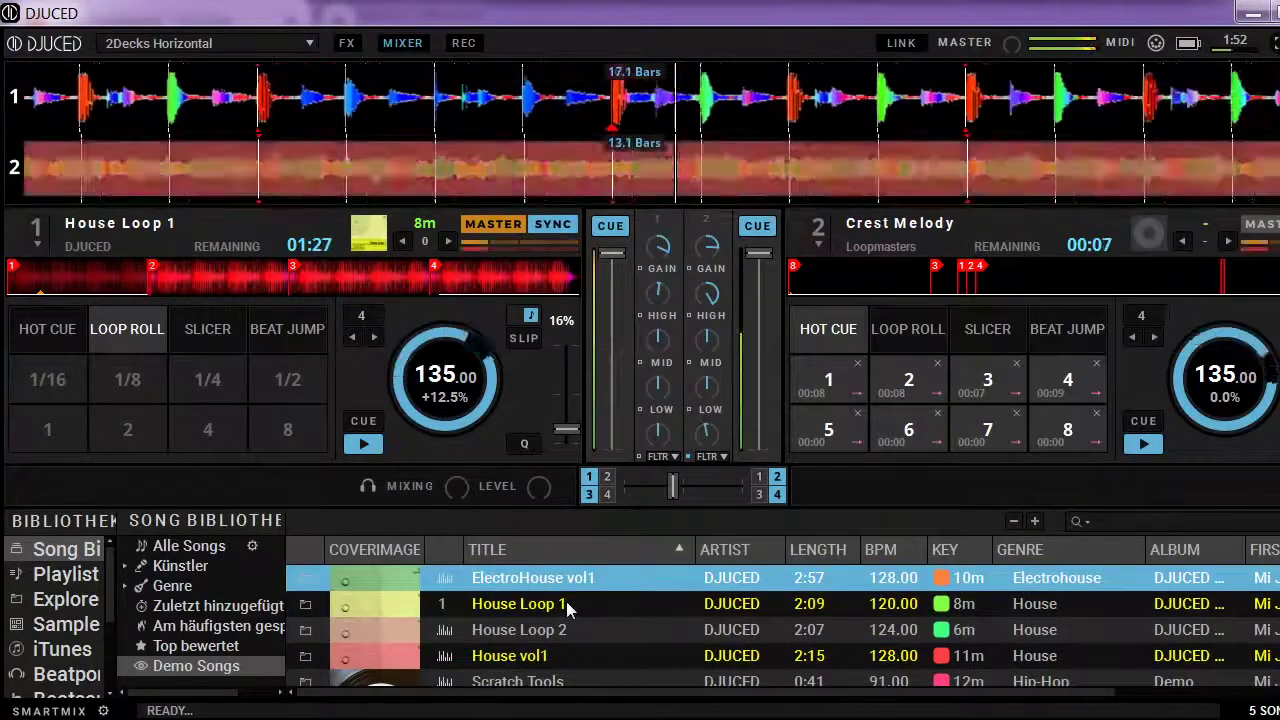
key("Down")
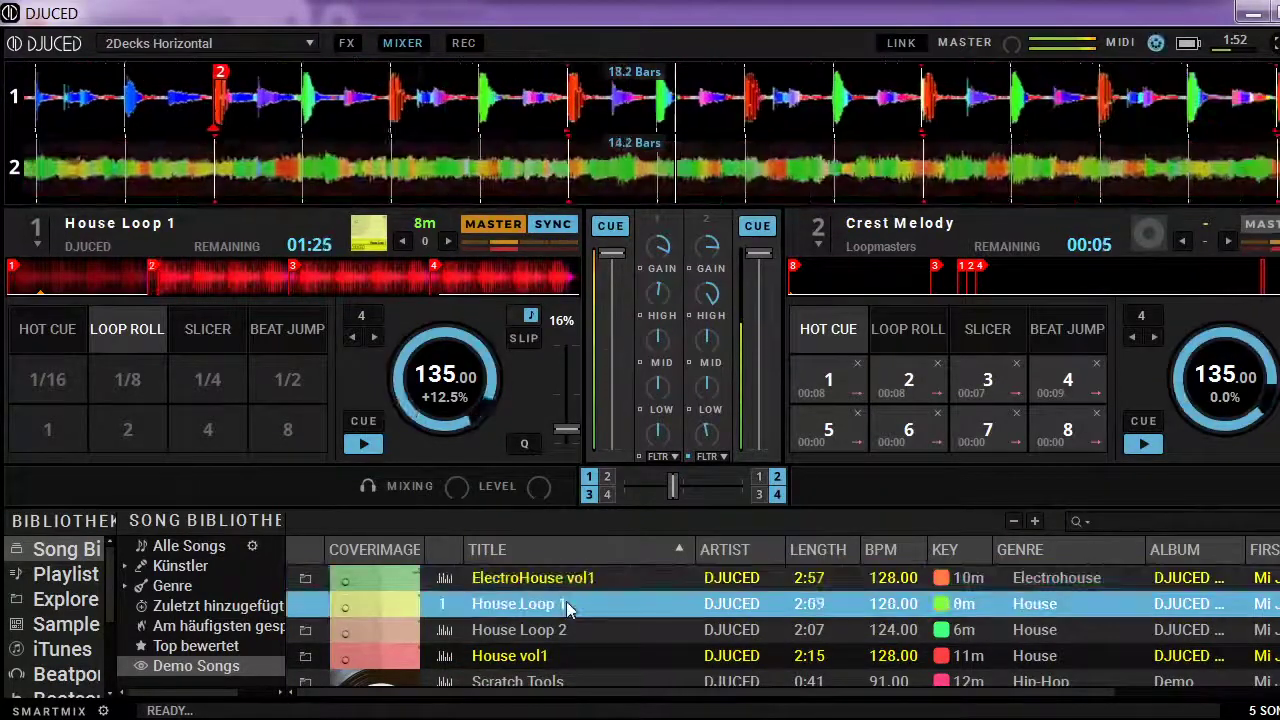
Step: Load House vol1 onto deck 2 in place of Crest Melody and start it alongside House Loop 1
key("Down")
key("Down")
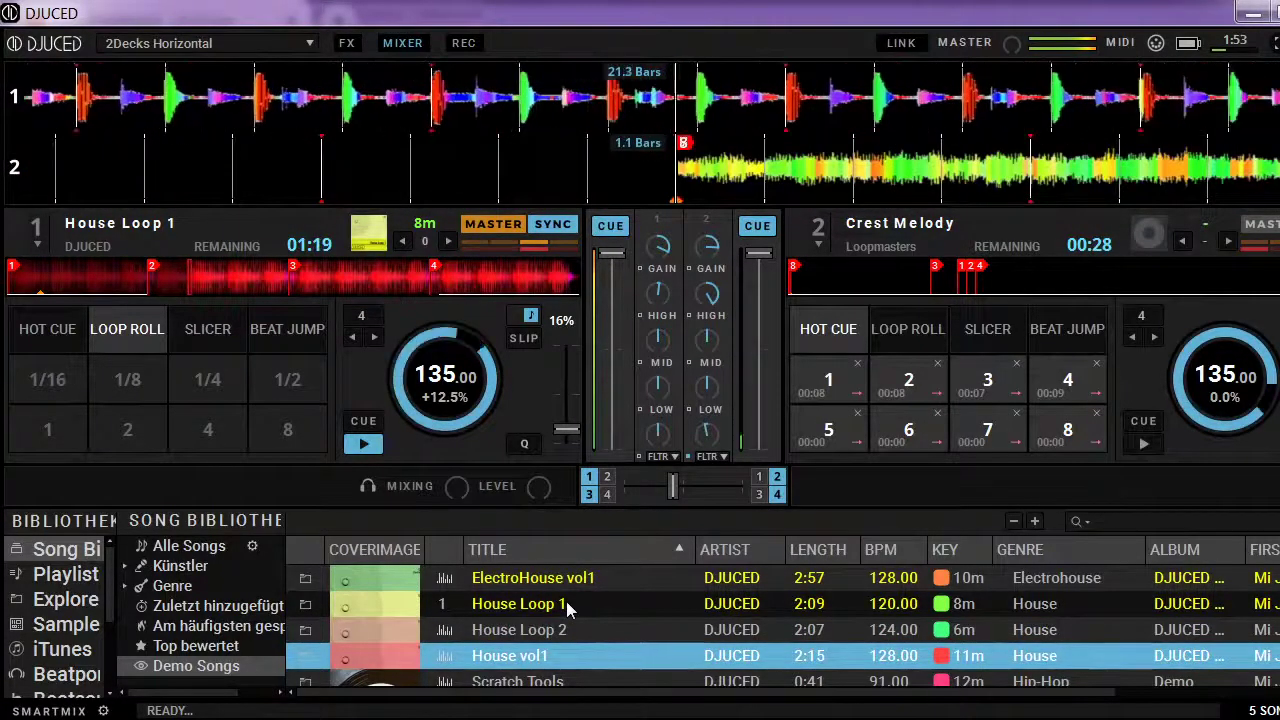
key("shift+Right")
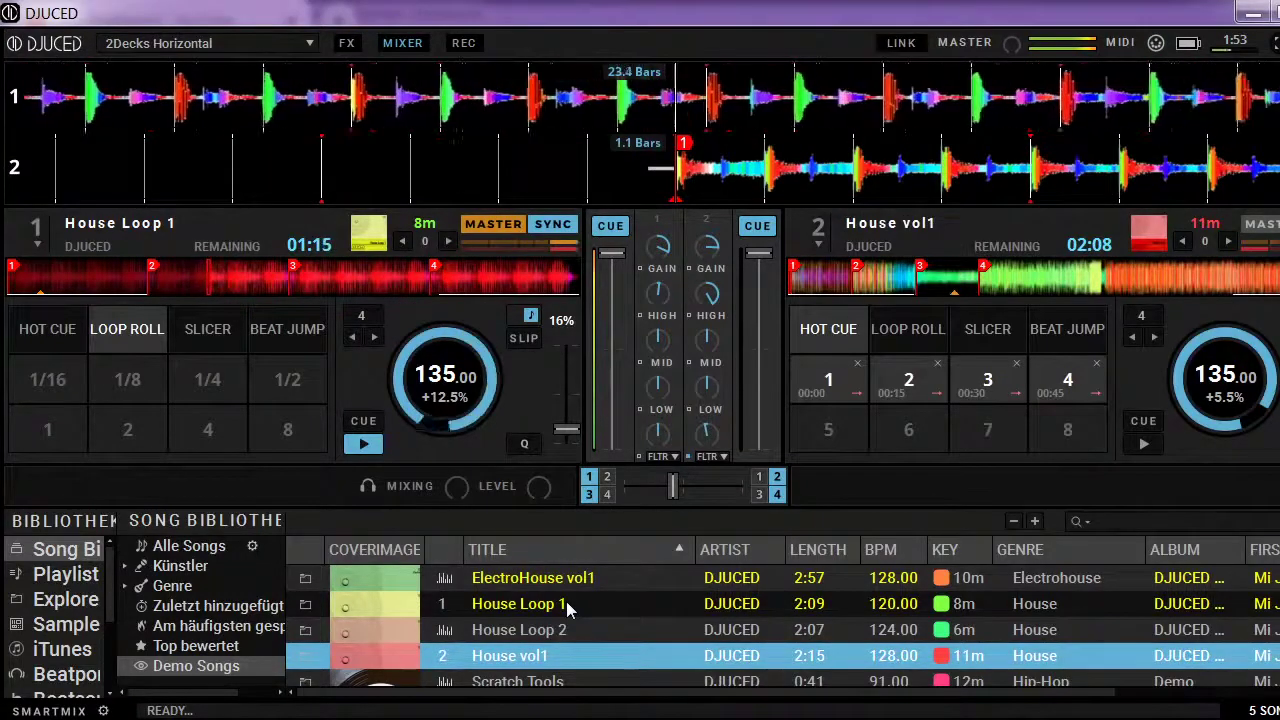
key("space")
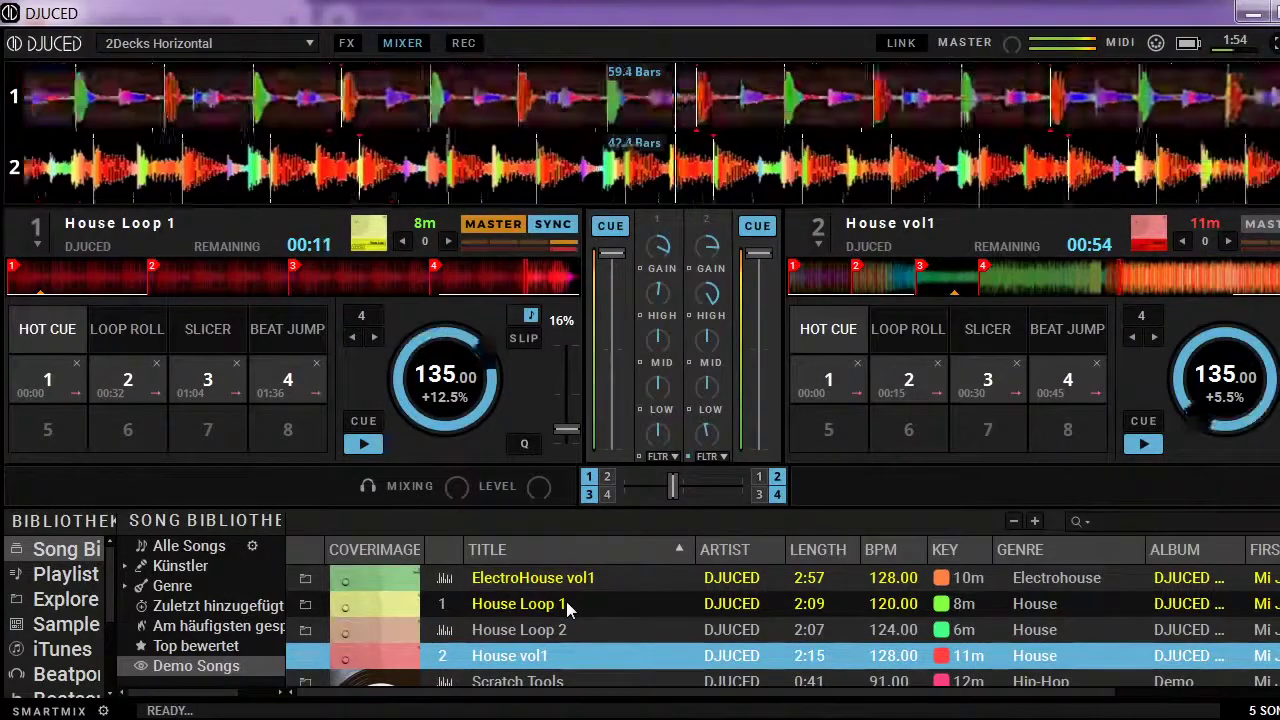
Step: Jump House Loop 1 on deck 1 back to hot cue 4 and then to hot cue 3 to extend its playback
key("4")
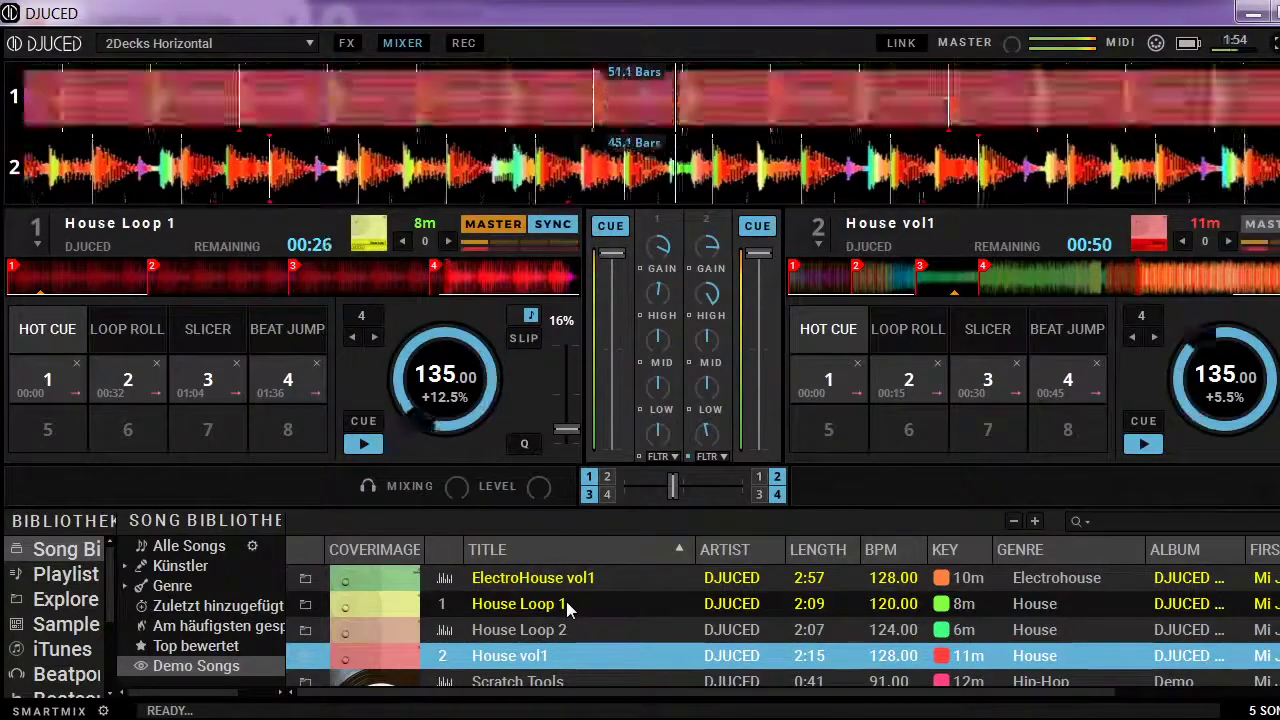
key("3")
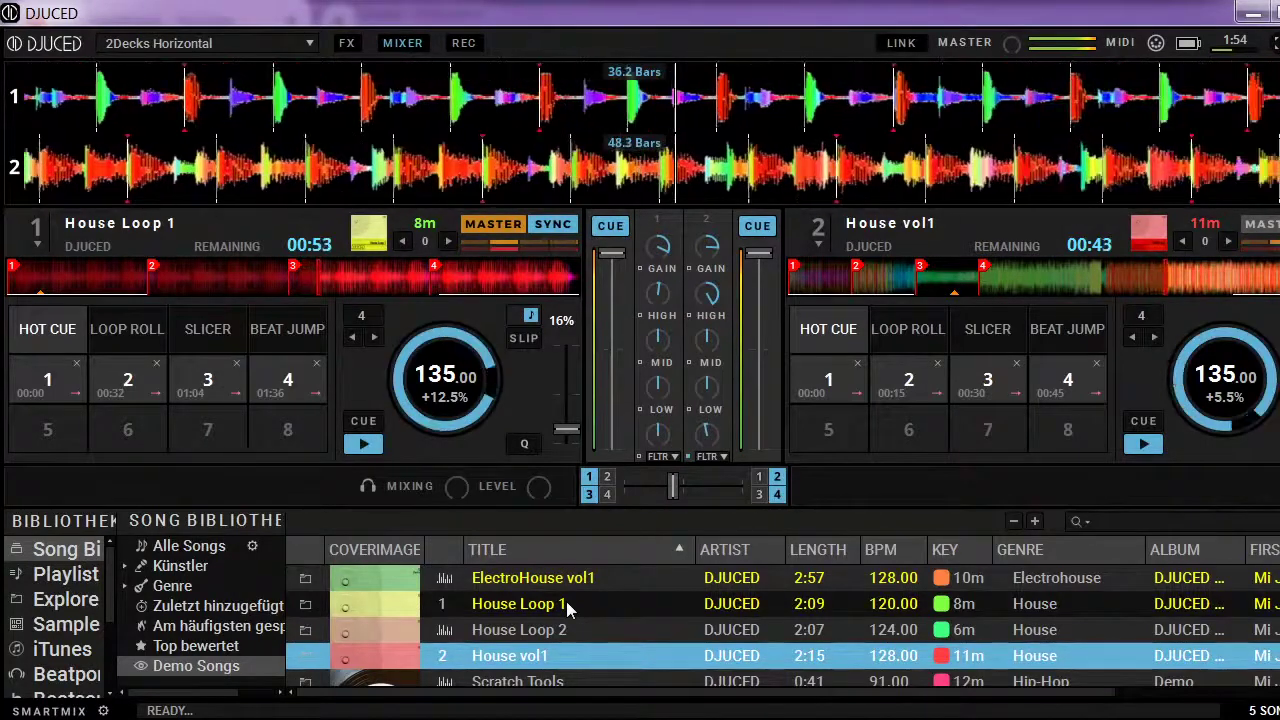
Step: Look through the most-played tracks for the next track while both decks play
left_click(252, 626)
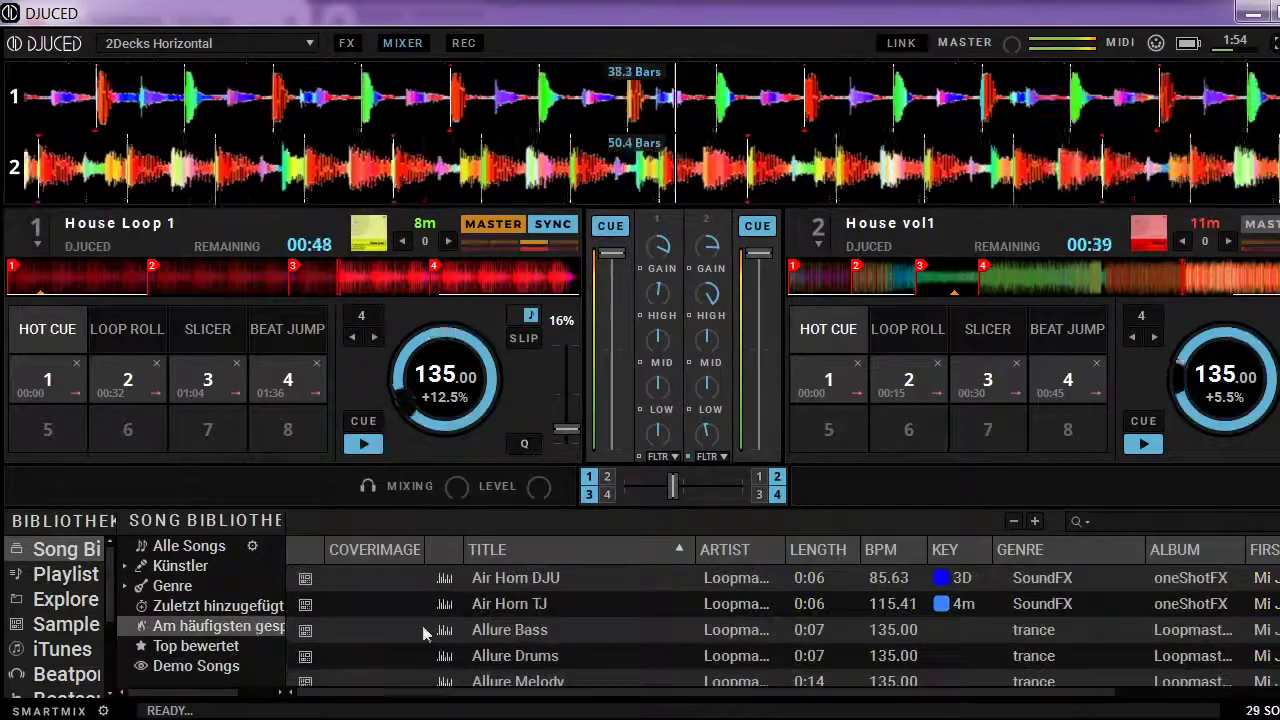
scroll(535, 628, "down", 1)
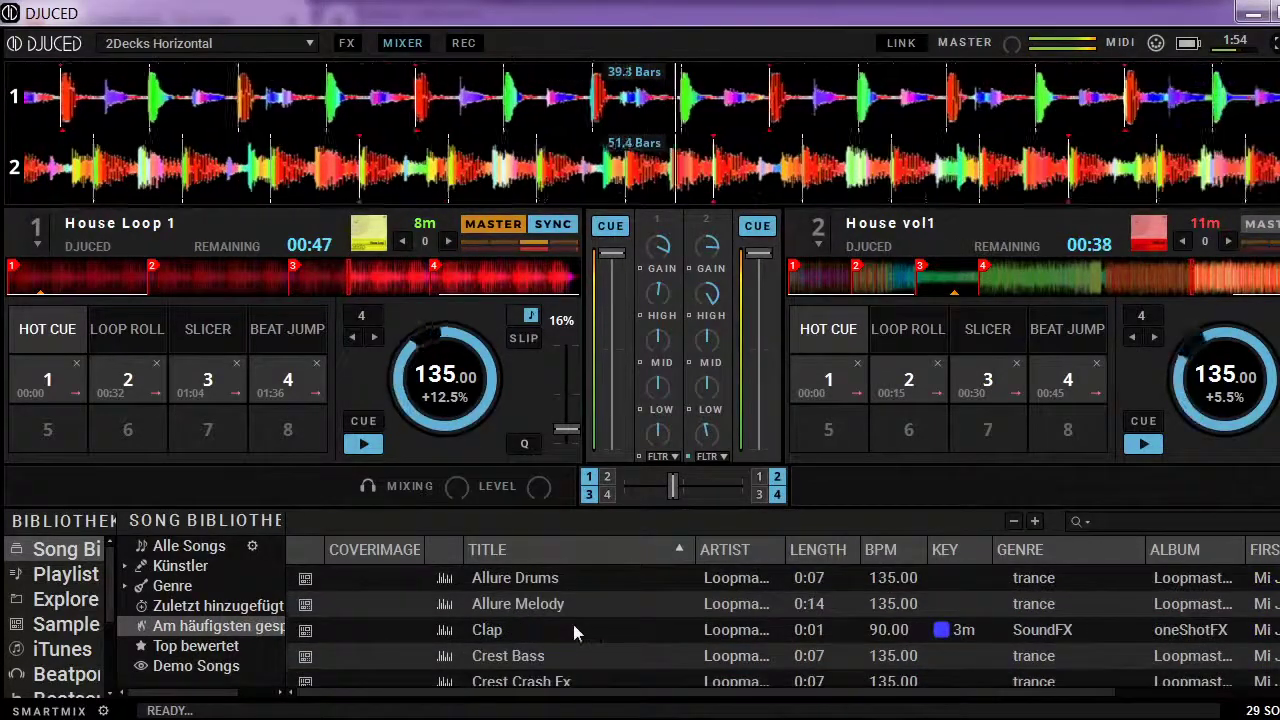
scroll(575, 630, "down", 4)
scroll(574, 630, "down", 5)
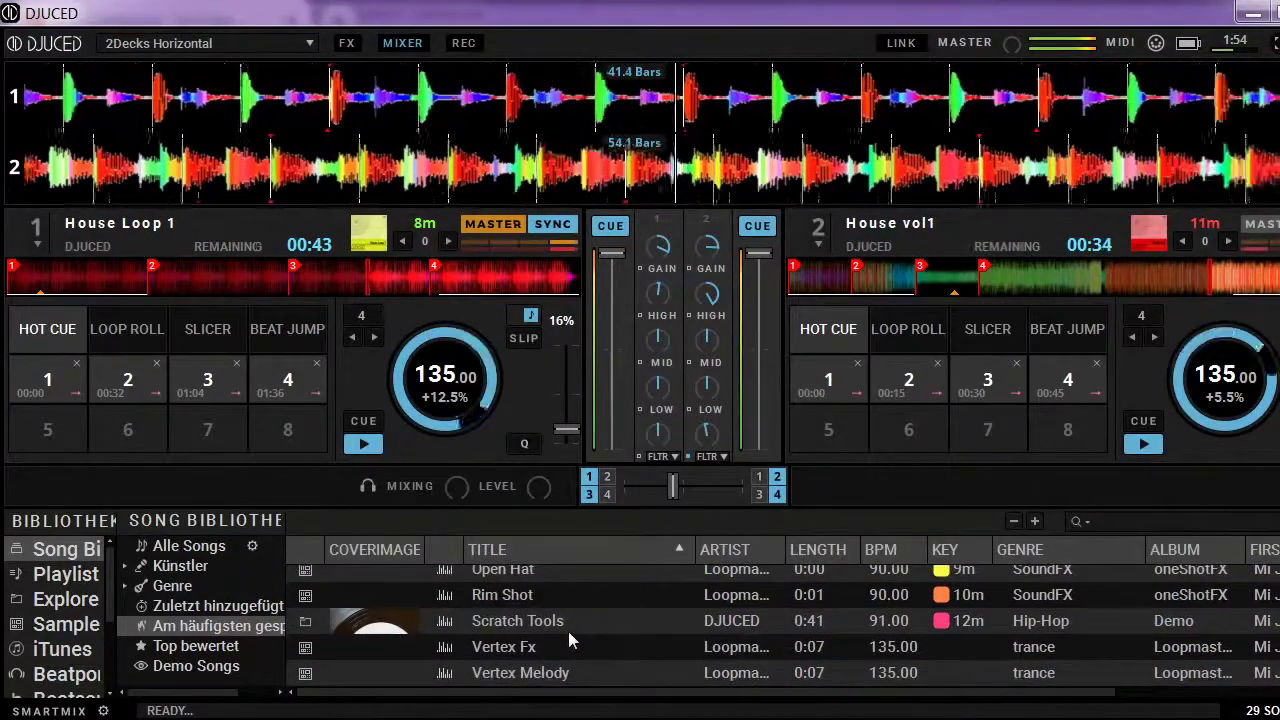
scroll(568, 631, "up", 1)
scroll(568, 631, "up", 1)
scroll(566, 629, "up", 2)
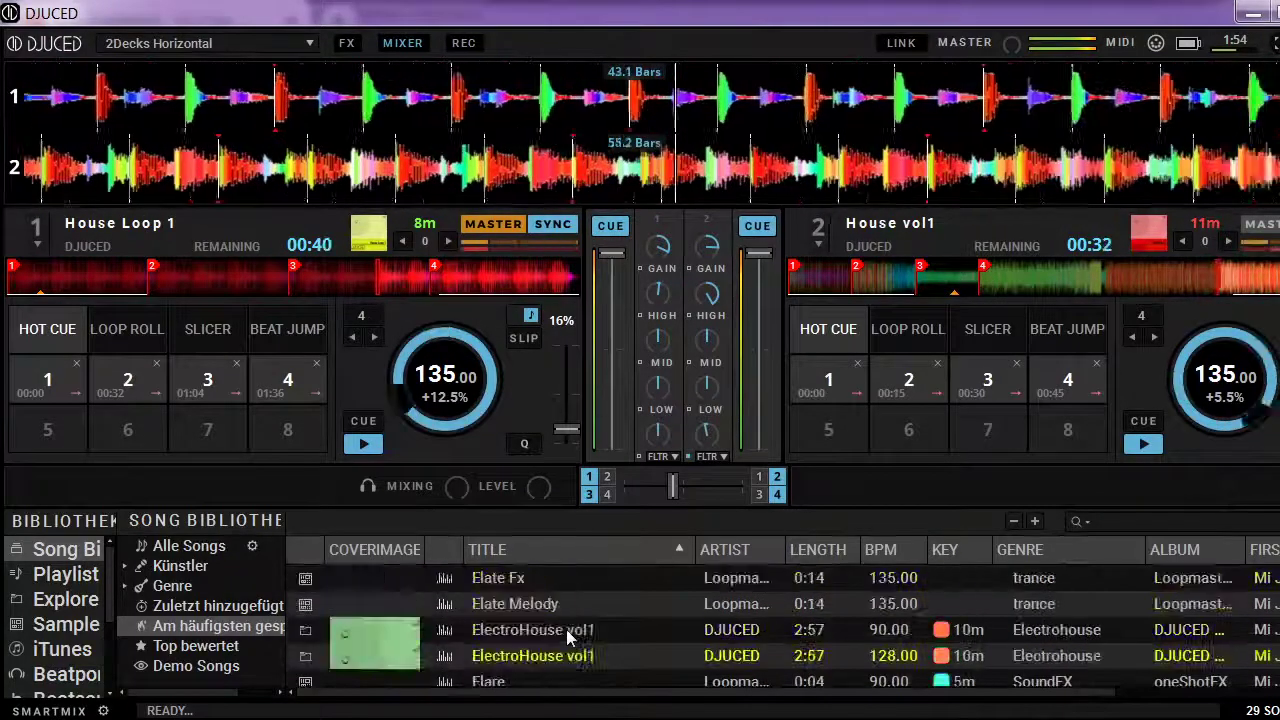
scroll(561, 611, "up", 1)
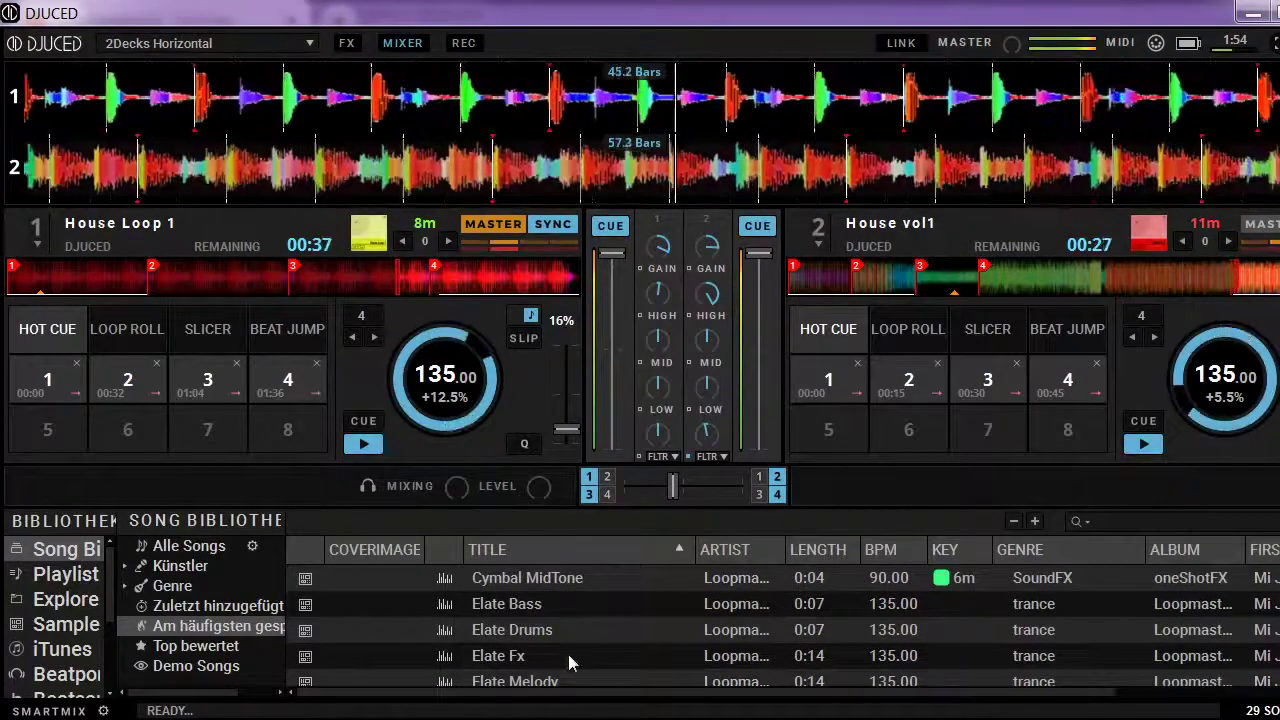
scroll(564, 657, "up", 1)
Step: Load Crest Drums onto deck 2 in place of House vol1 and play it
left_click(558, 634)
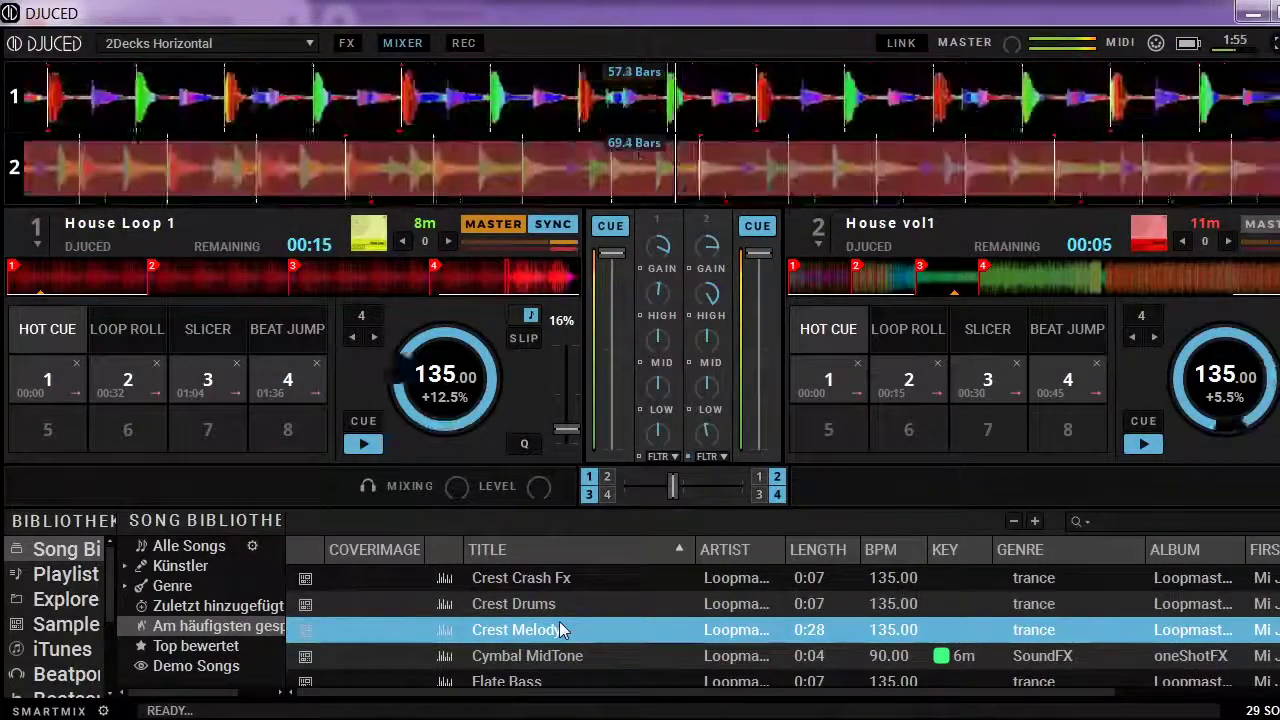
key("Up")
key("Up")
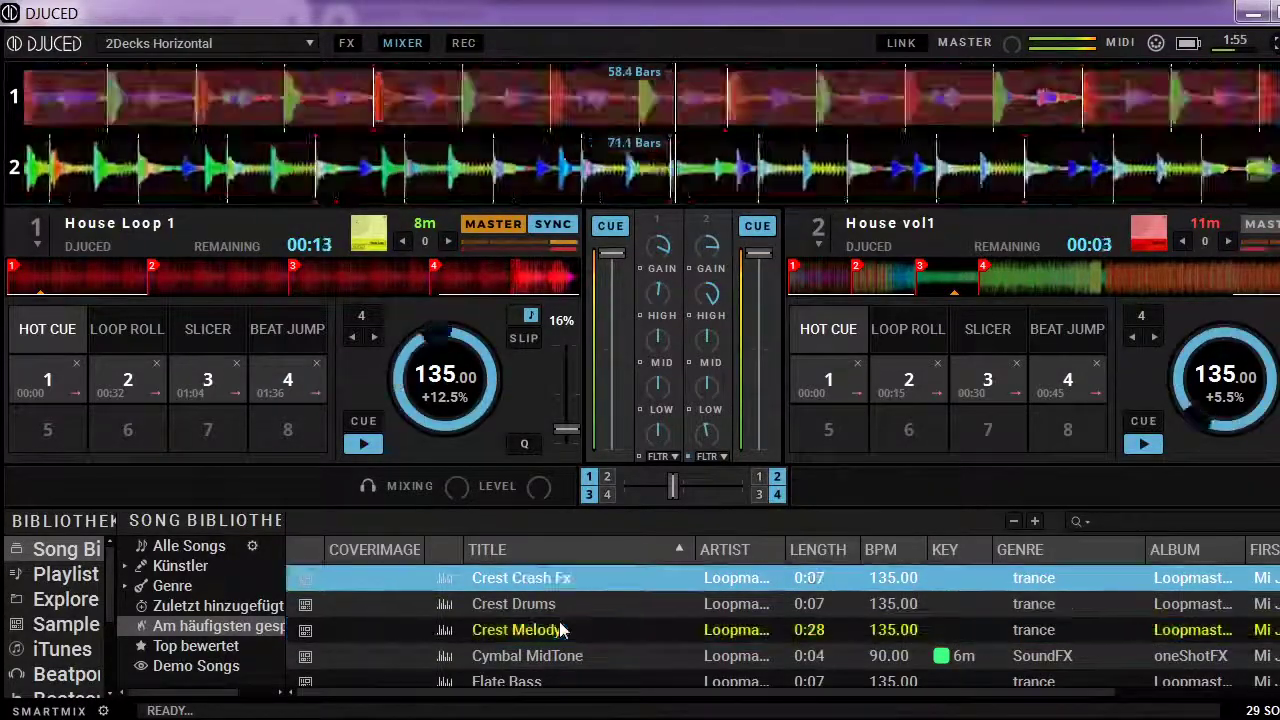
key("Down")
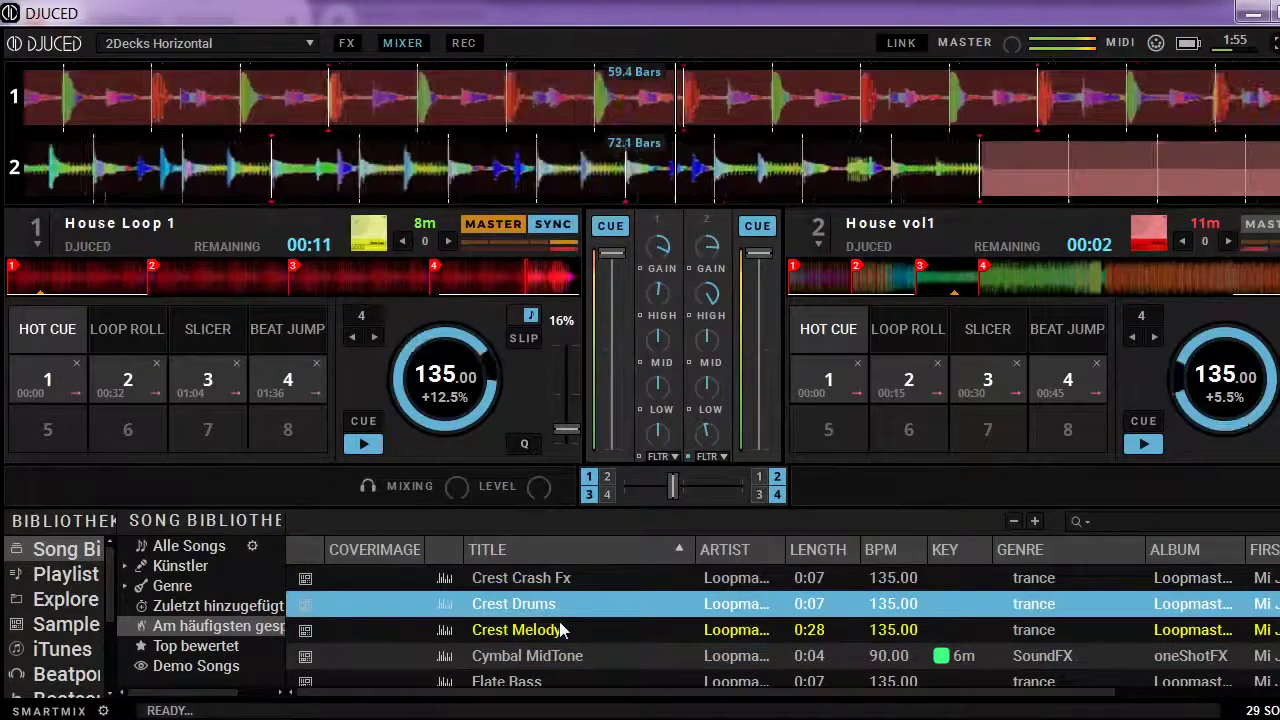
key("shift+Right")
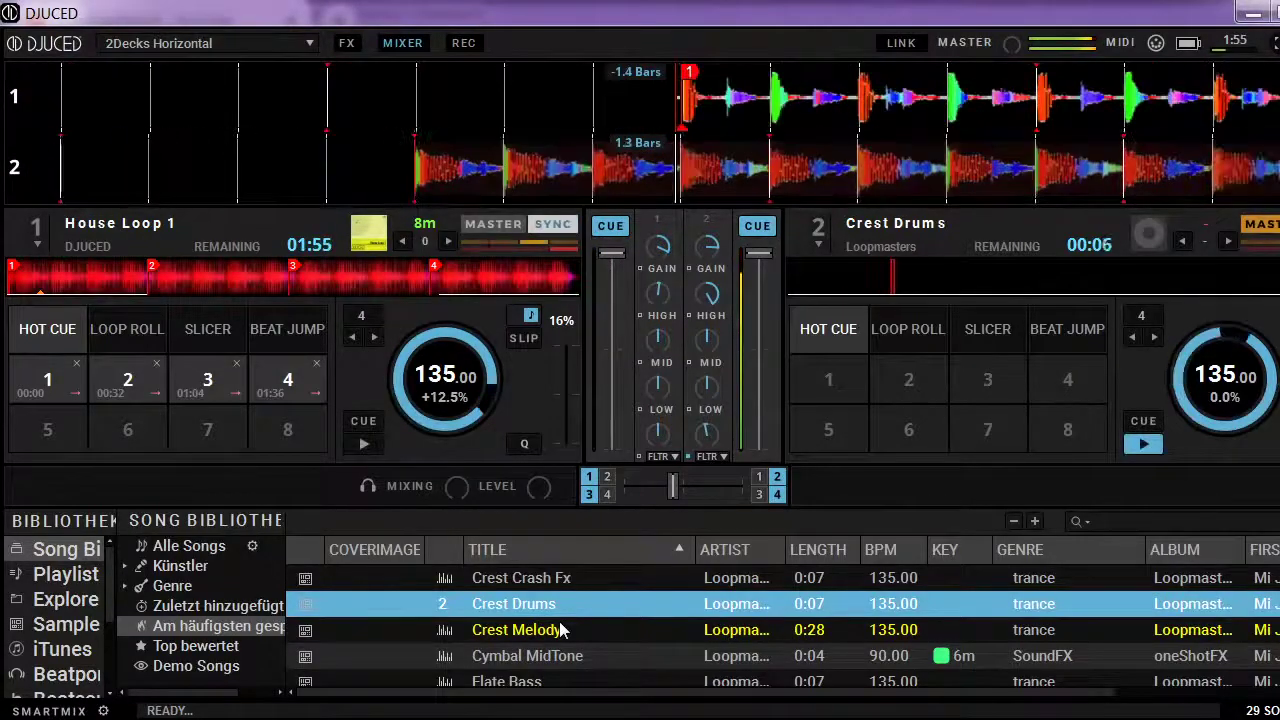
Step: Load Crest Melody onto deck 1 in place of House Loop 1 and start it
left_click(560, 629)
double_click(562, 630)
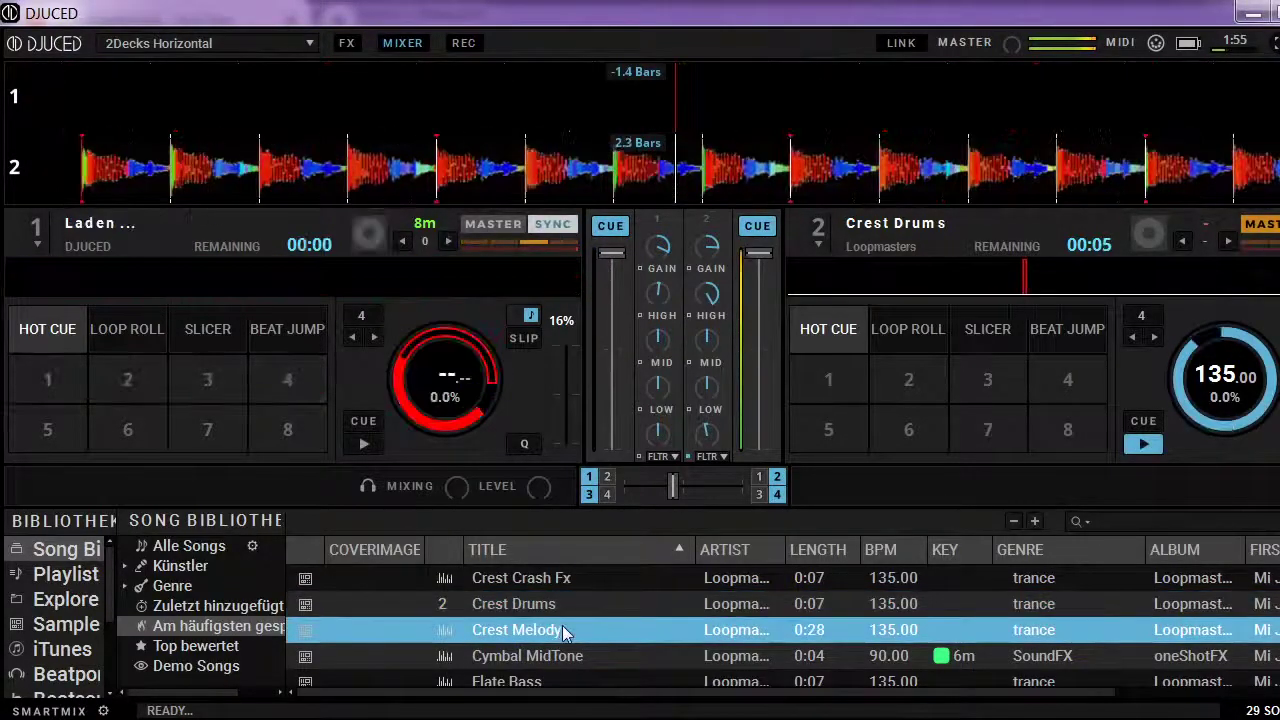
key("space")
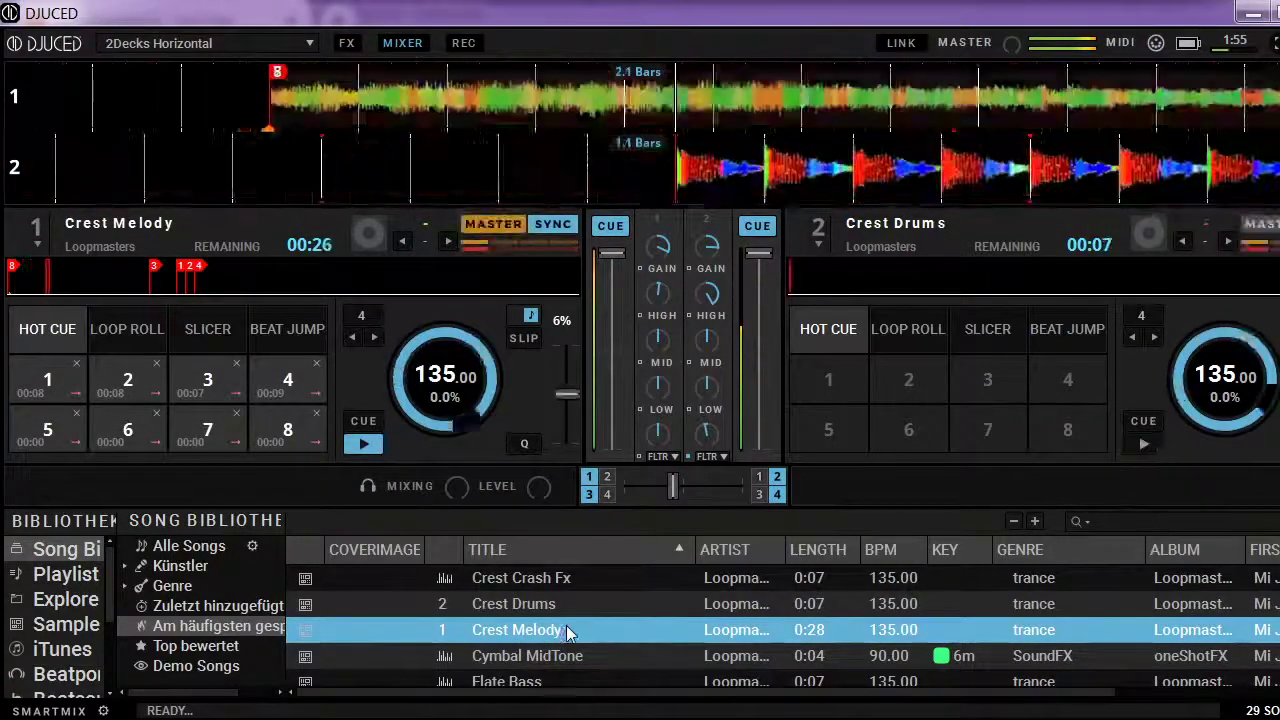
Step: Show the demo songs, load House Loop 1 onto deck 2 and start it alongside Crest Melody
scroll(573, 618, "up", 4)
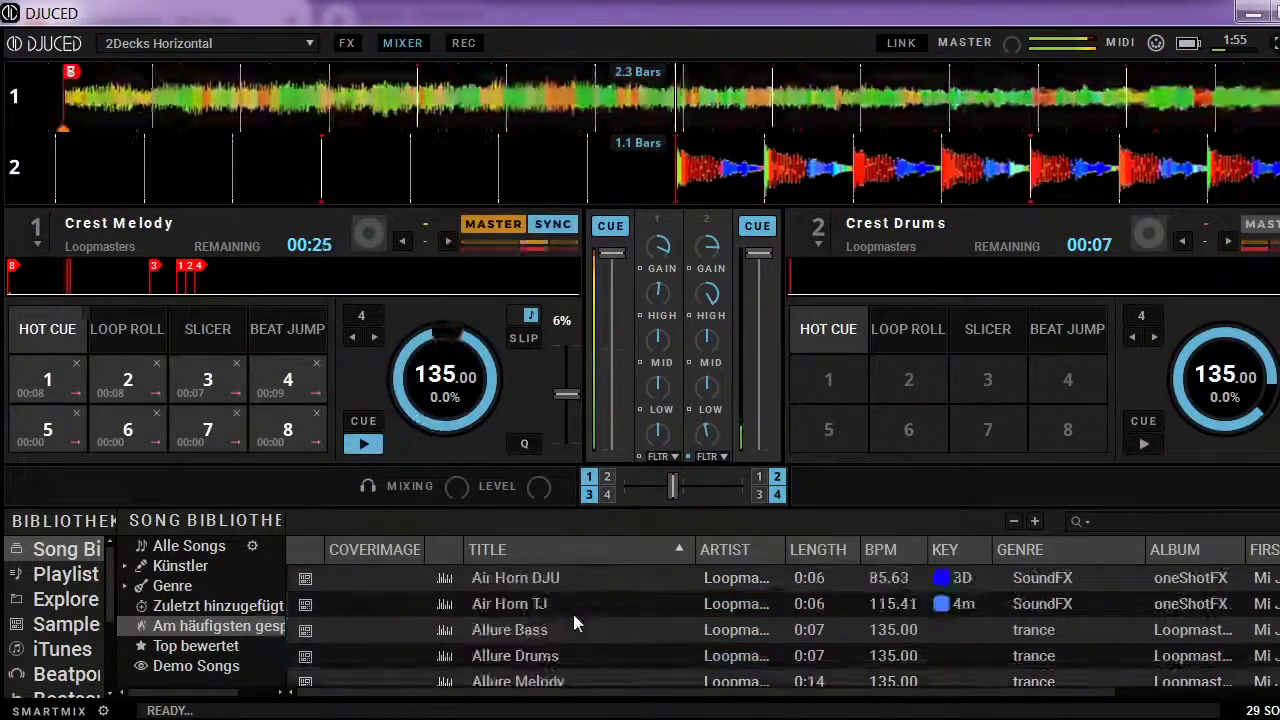
left_click(153, 670)
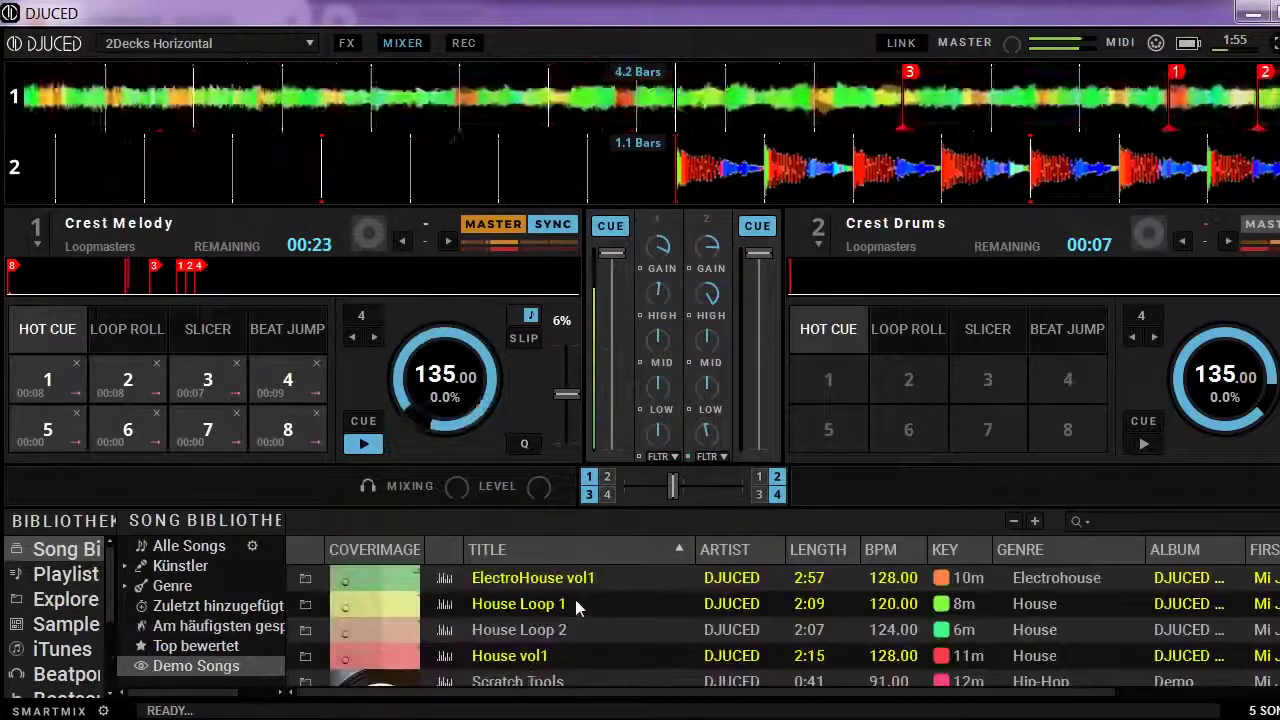
left_click(576, 607)
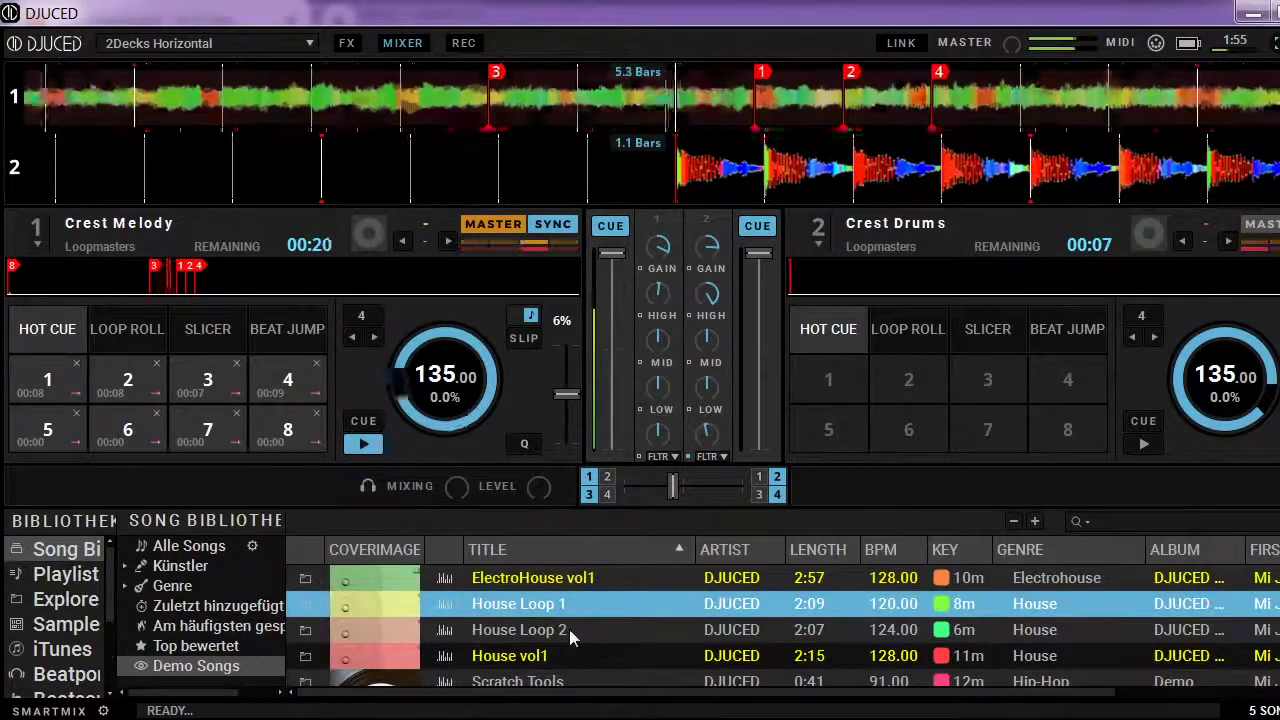
key("shift+Right")
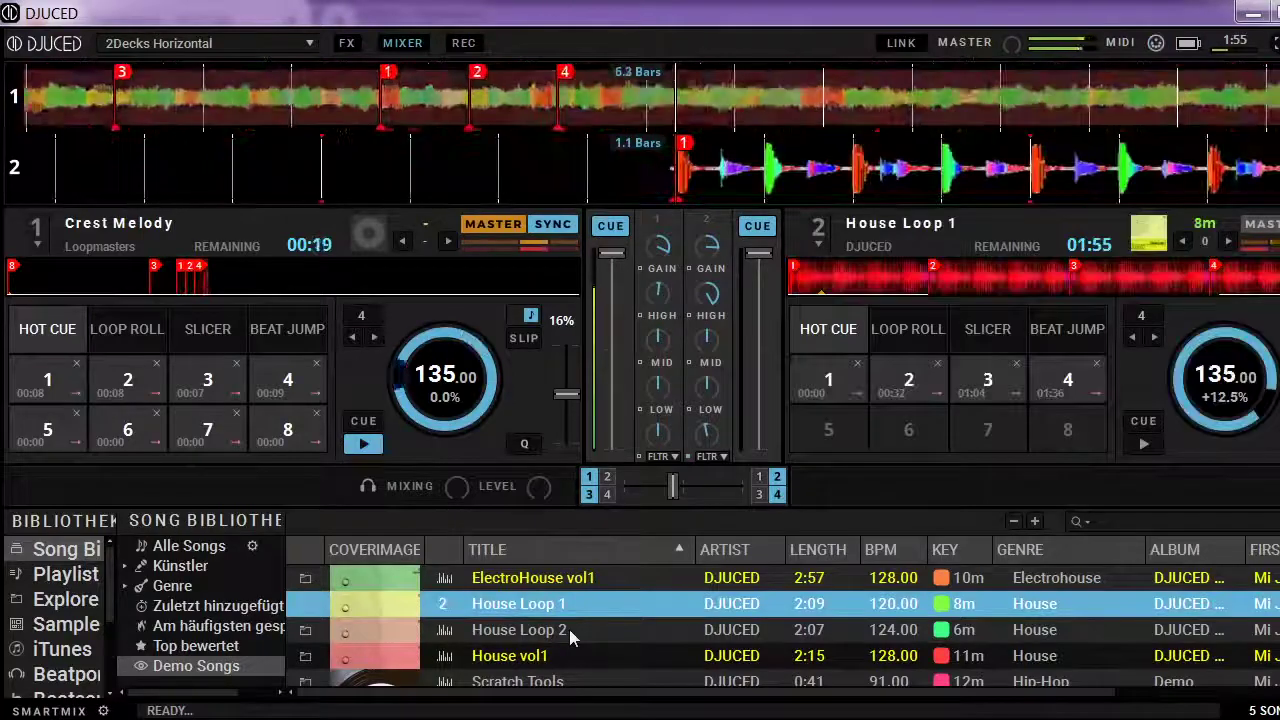
key("space")
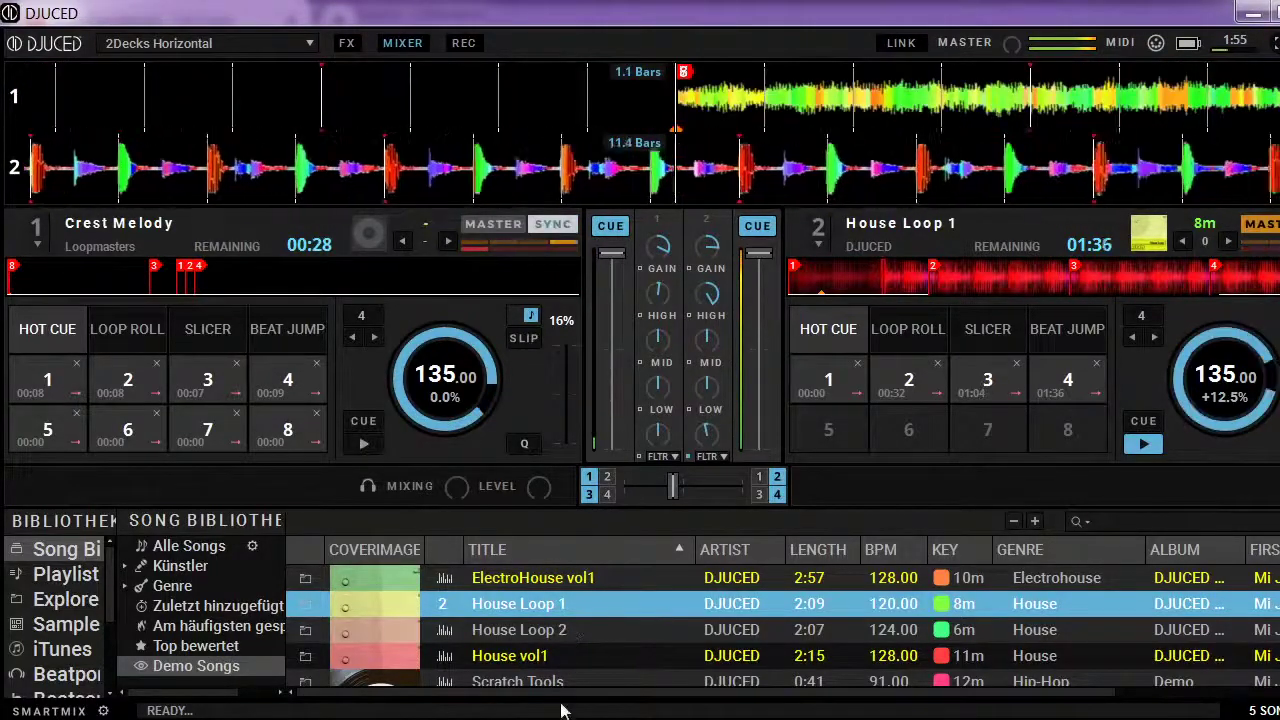
Step: Switch to OBS
key("alt+Tab")
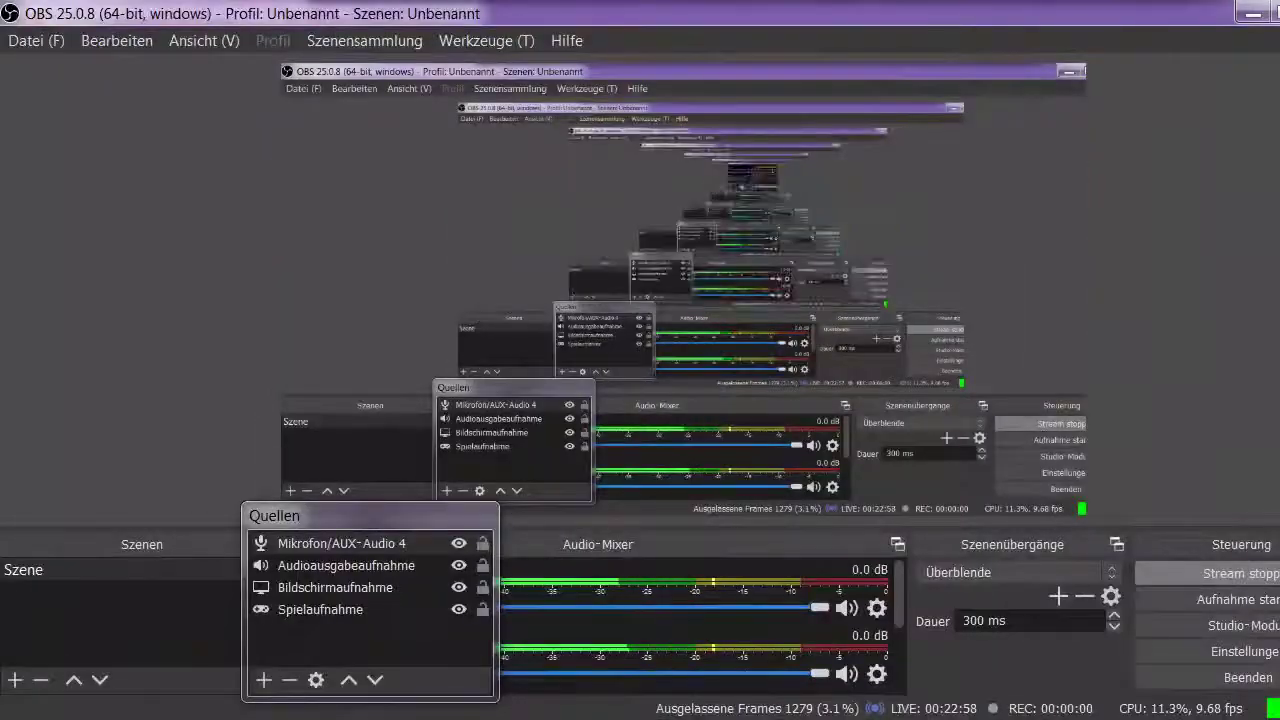